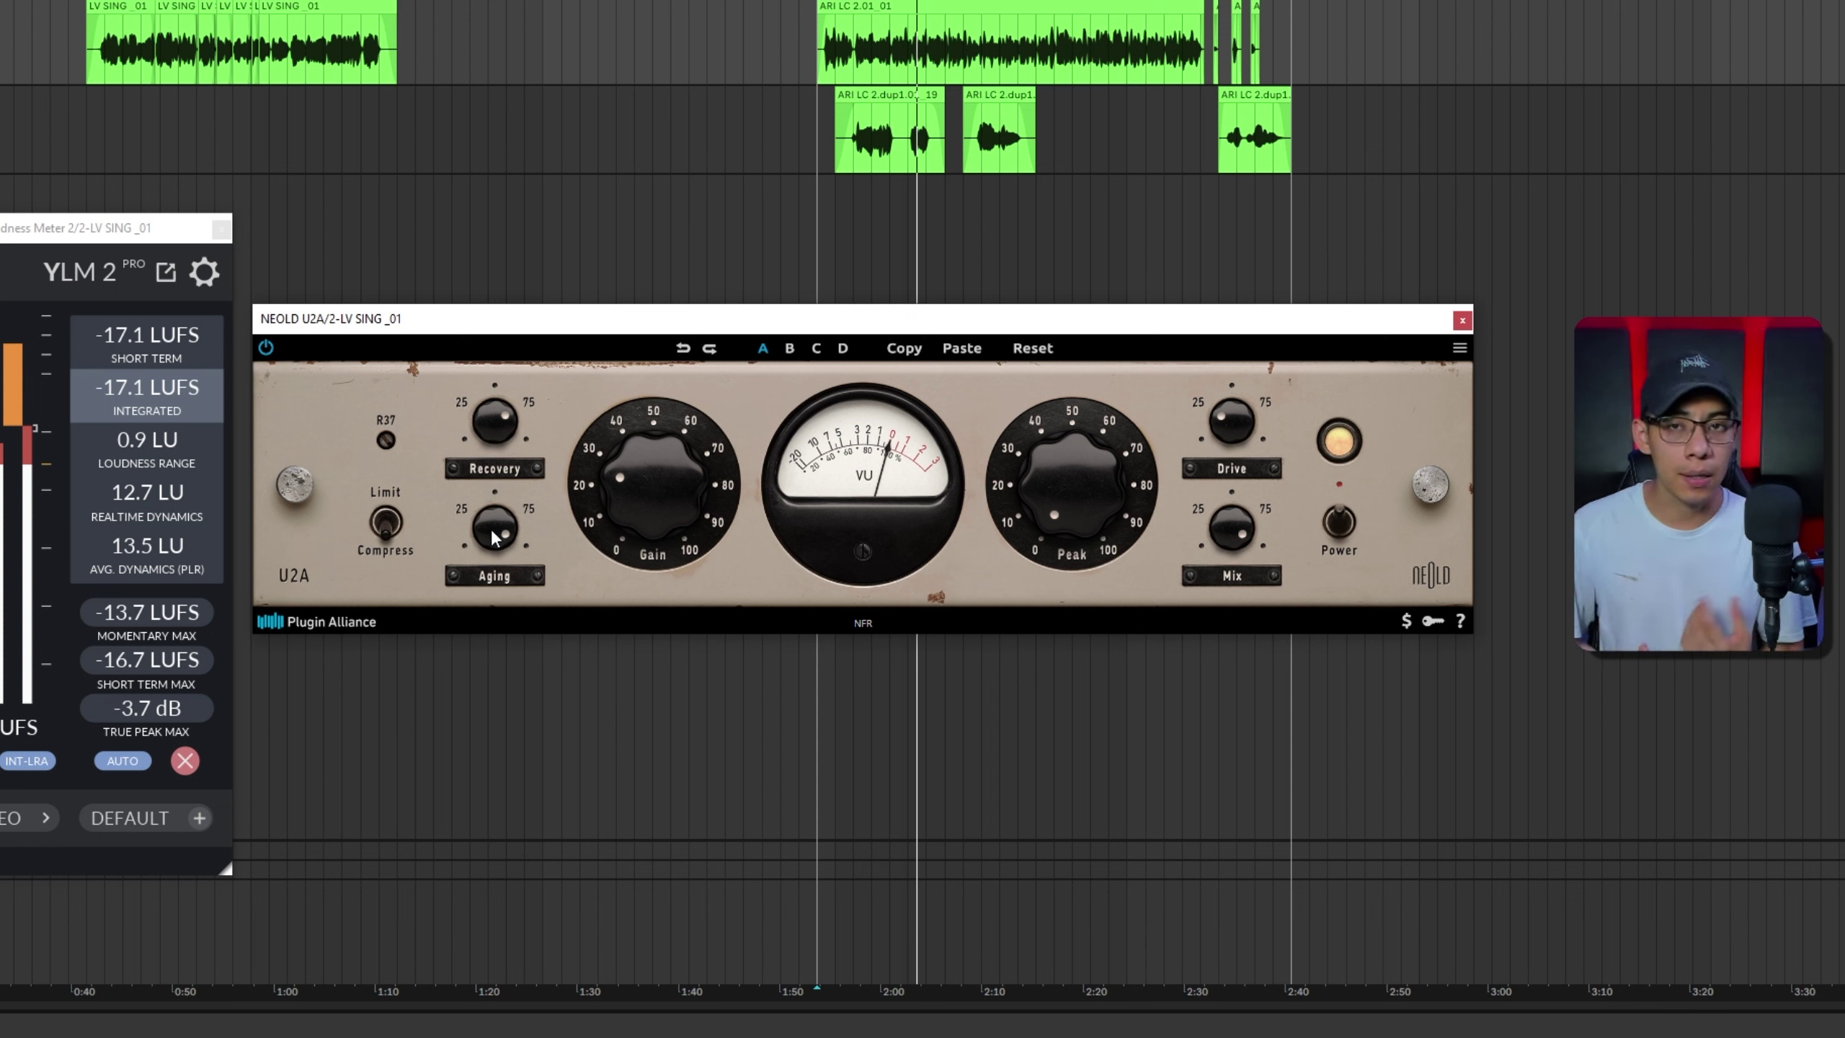
# Step: Try out the Aging and Gain knobs of the U2A compressor on the lead vocal track
pyautogui.moveTo(492, 529); pyautogui.dragTo(502, 533)
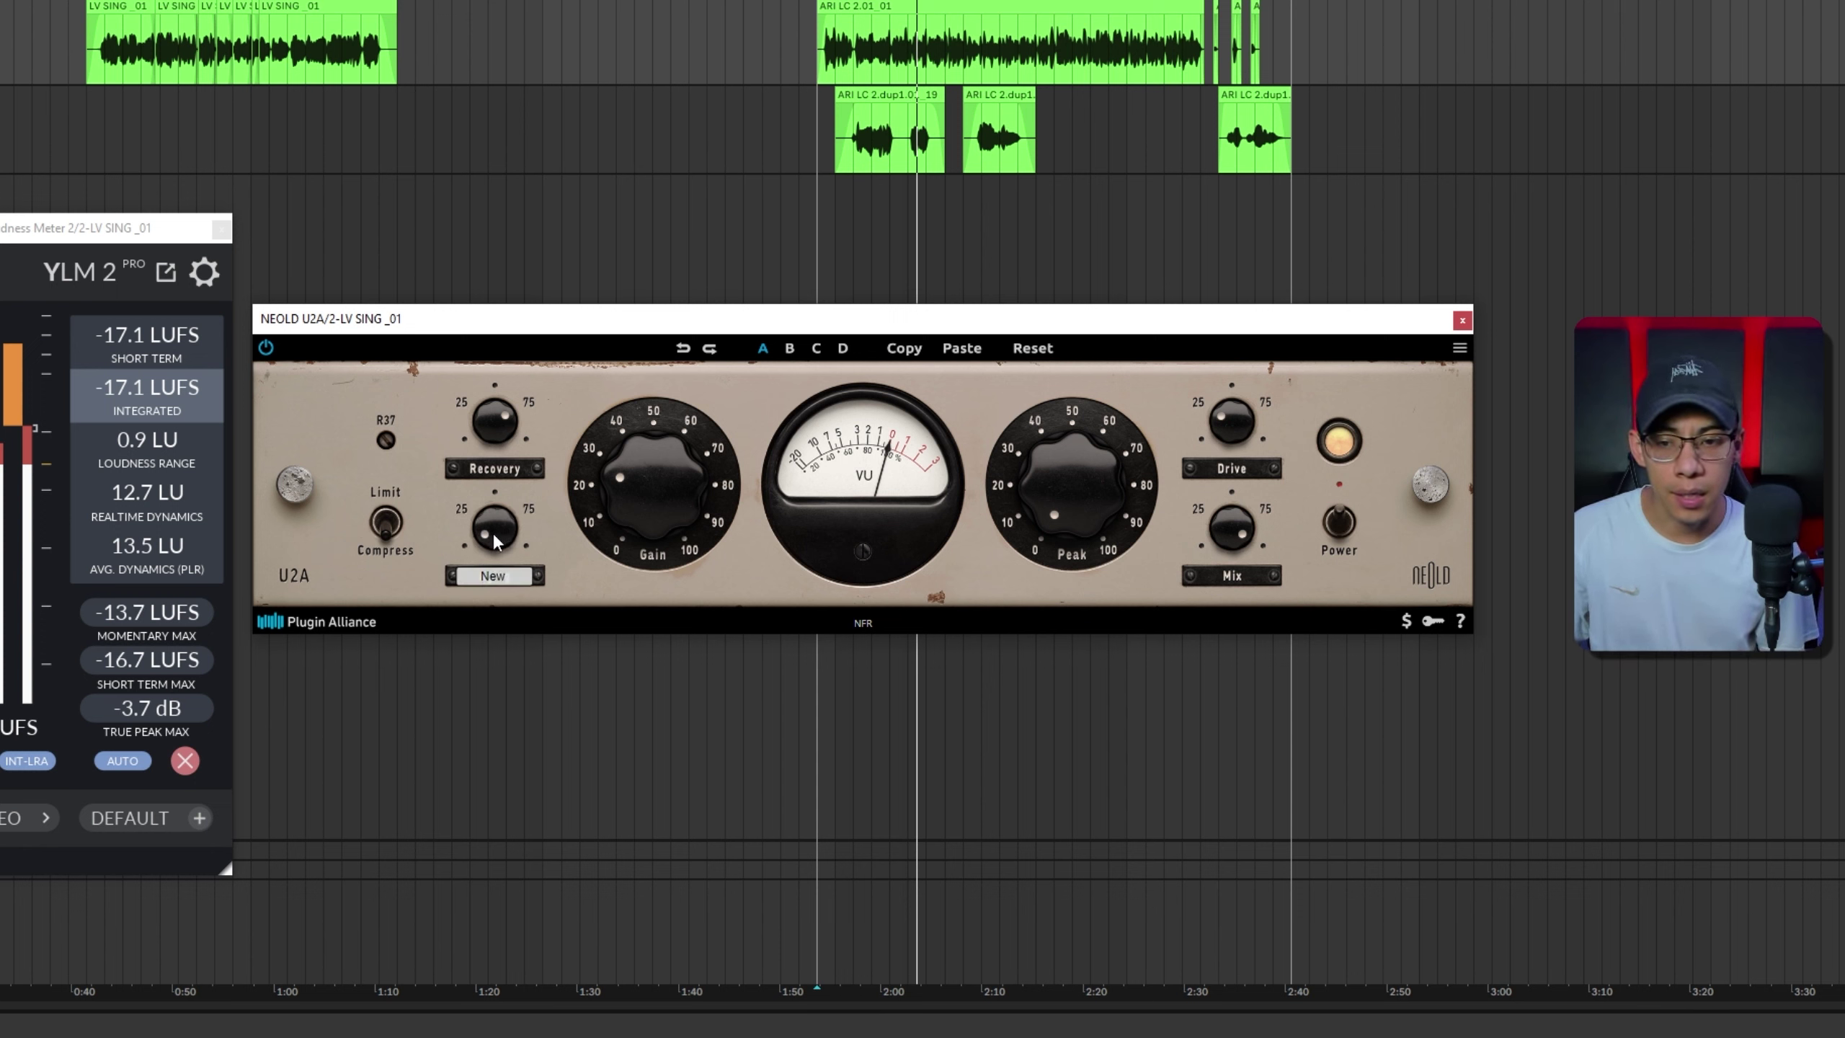
pyautogui.moveTo(487, 530); pyautogui.dragTo(473, 473)
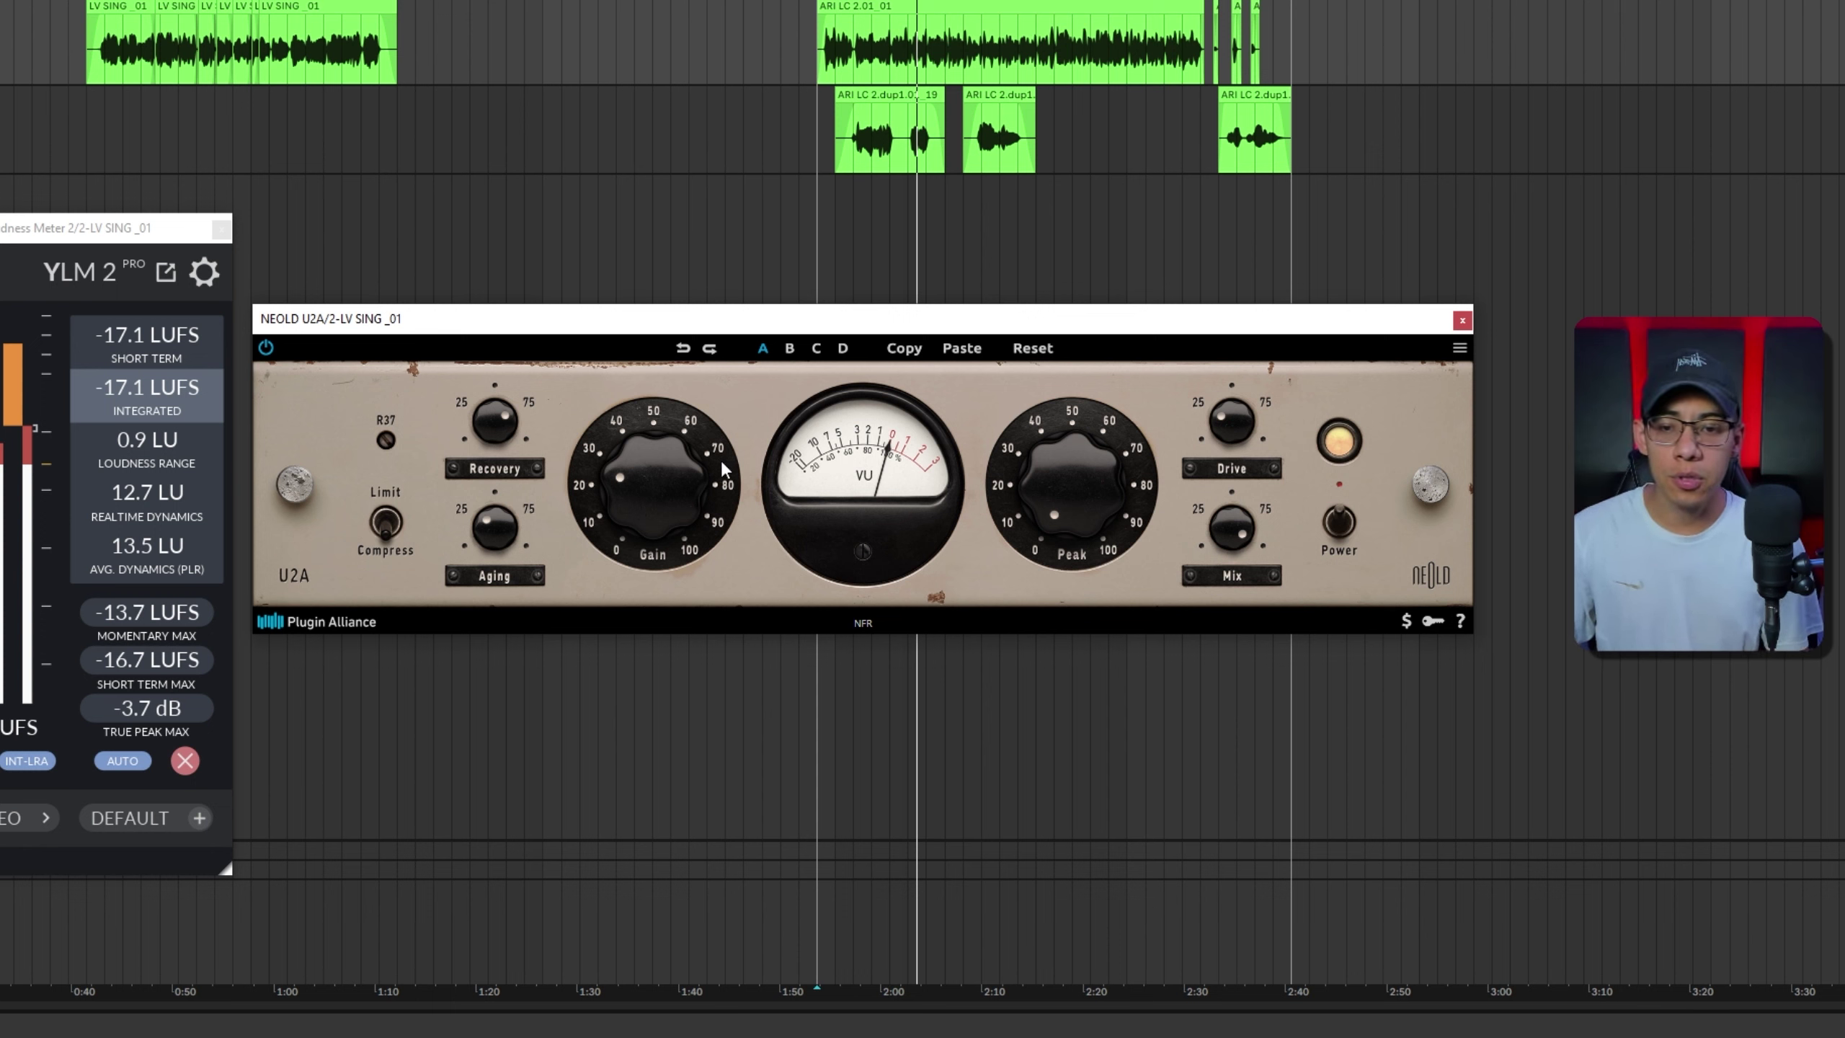
pyautogui.moveTo(645, 505); pyautogui.dragTo(631, 483)
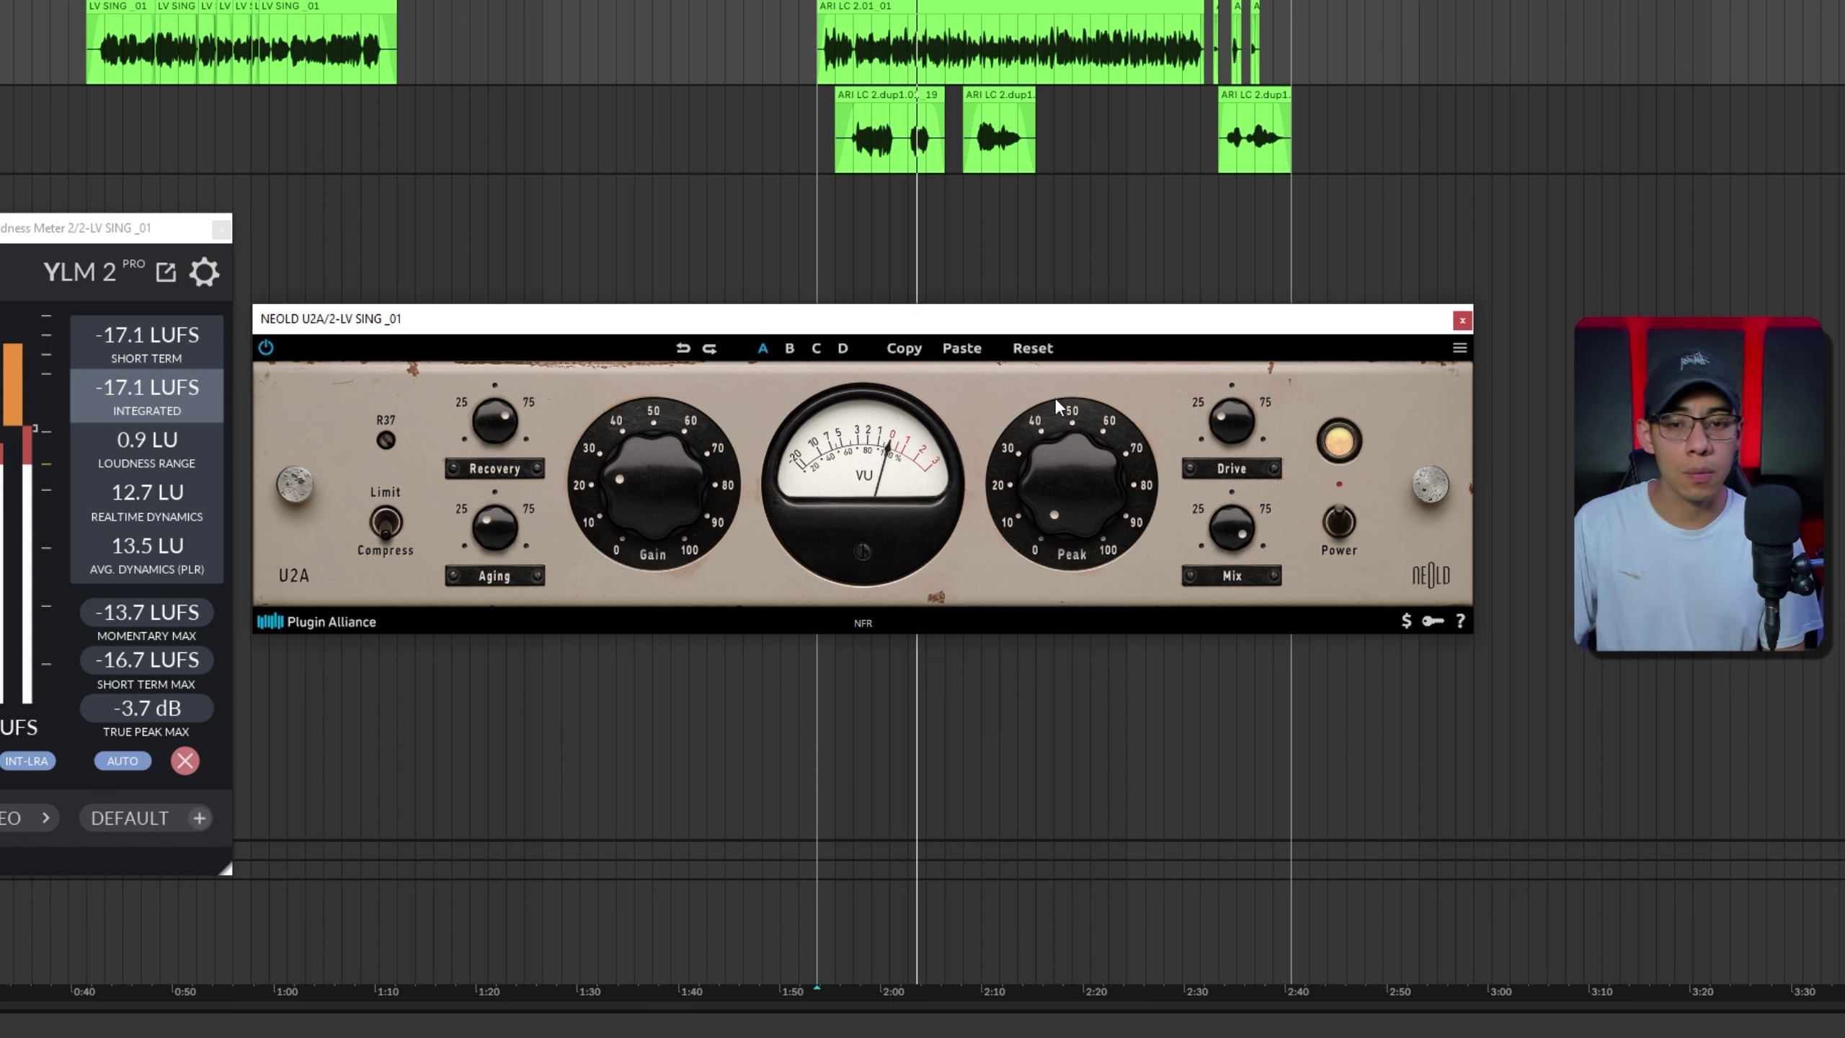
# Step: Play the vocal and raise the compressor's Peak to about 35 % and its Gain to just under 30 %
pyautogui.press('space')
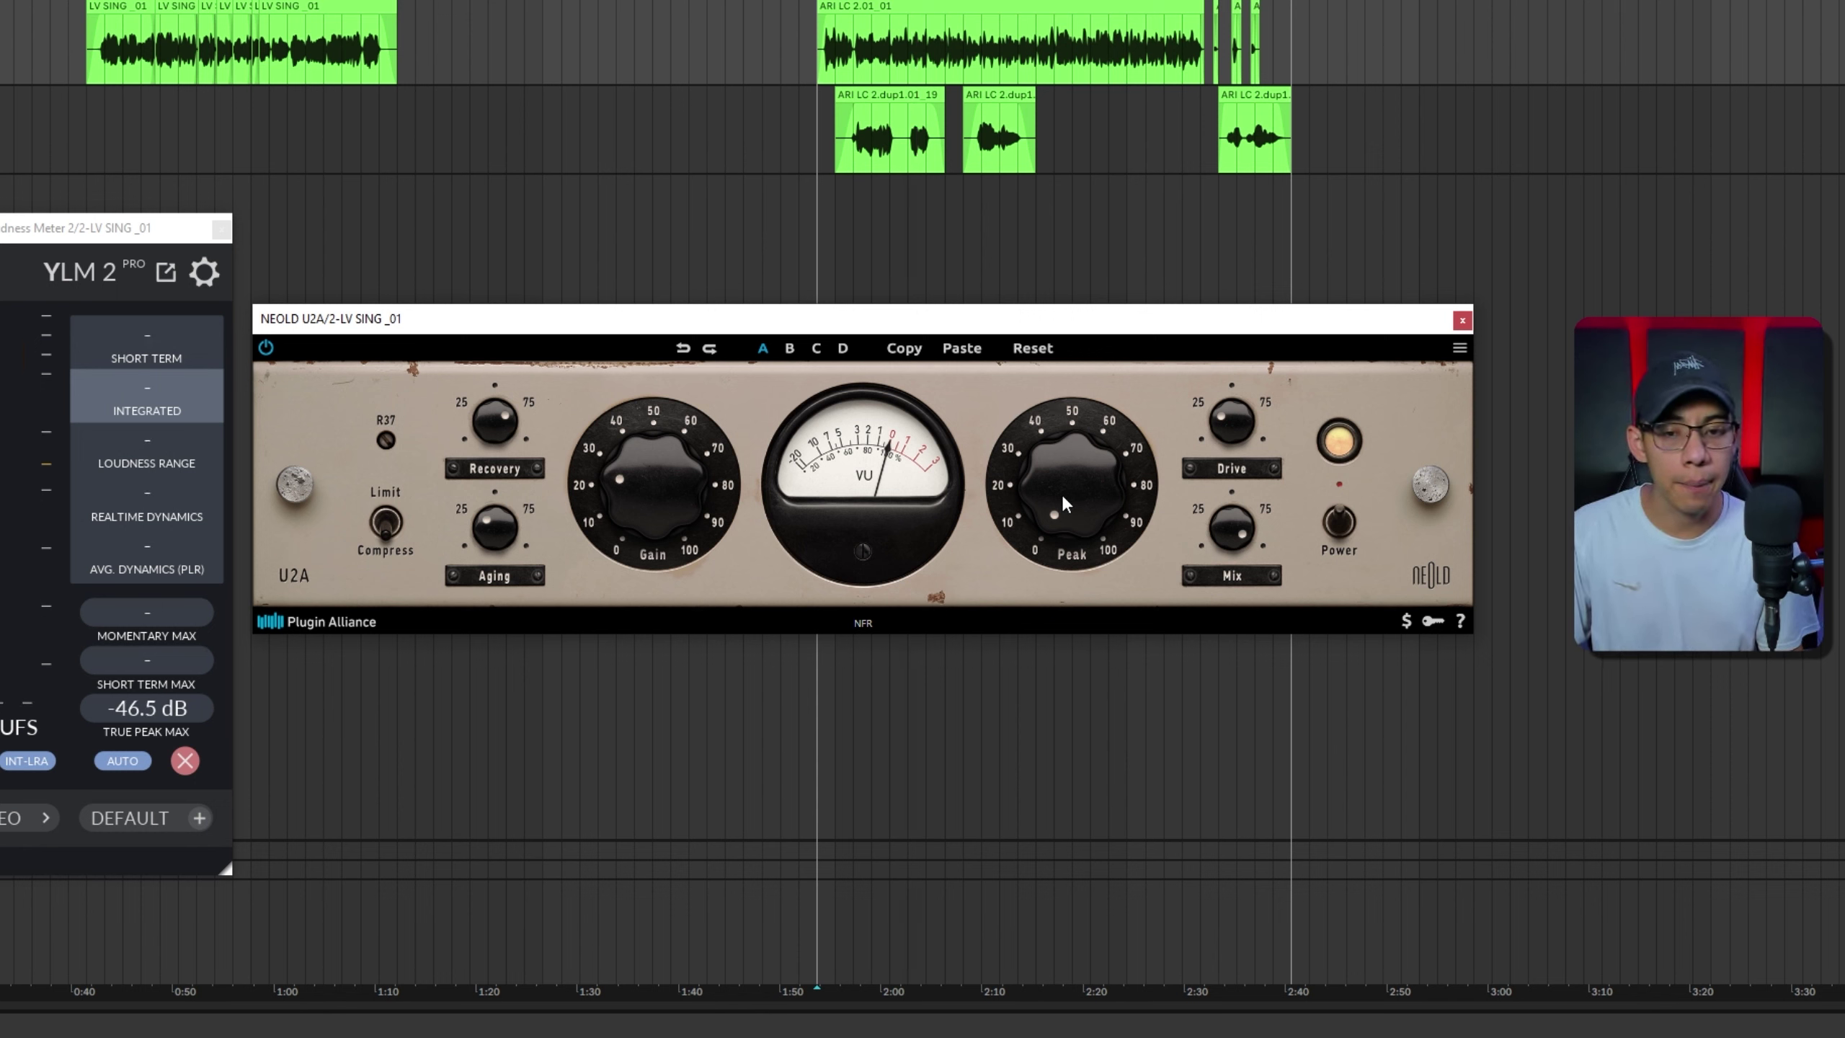
pyautogui.moveTo(1062, 506); pyautogui.dragTo(1039, 399)
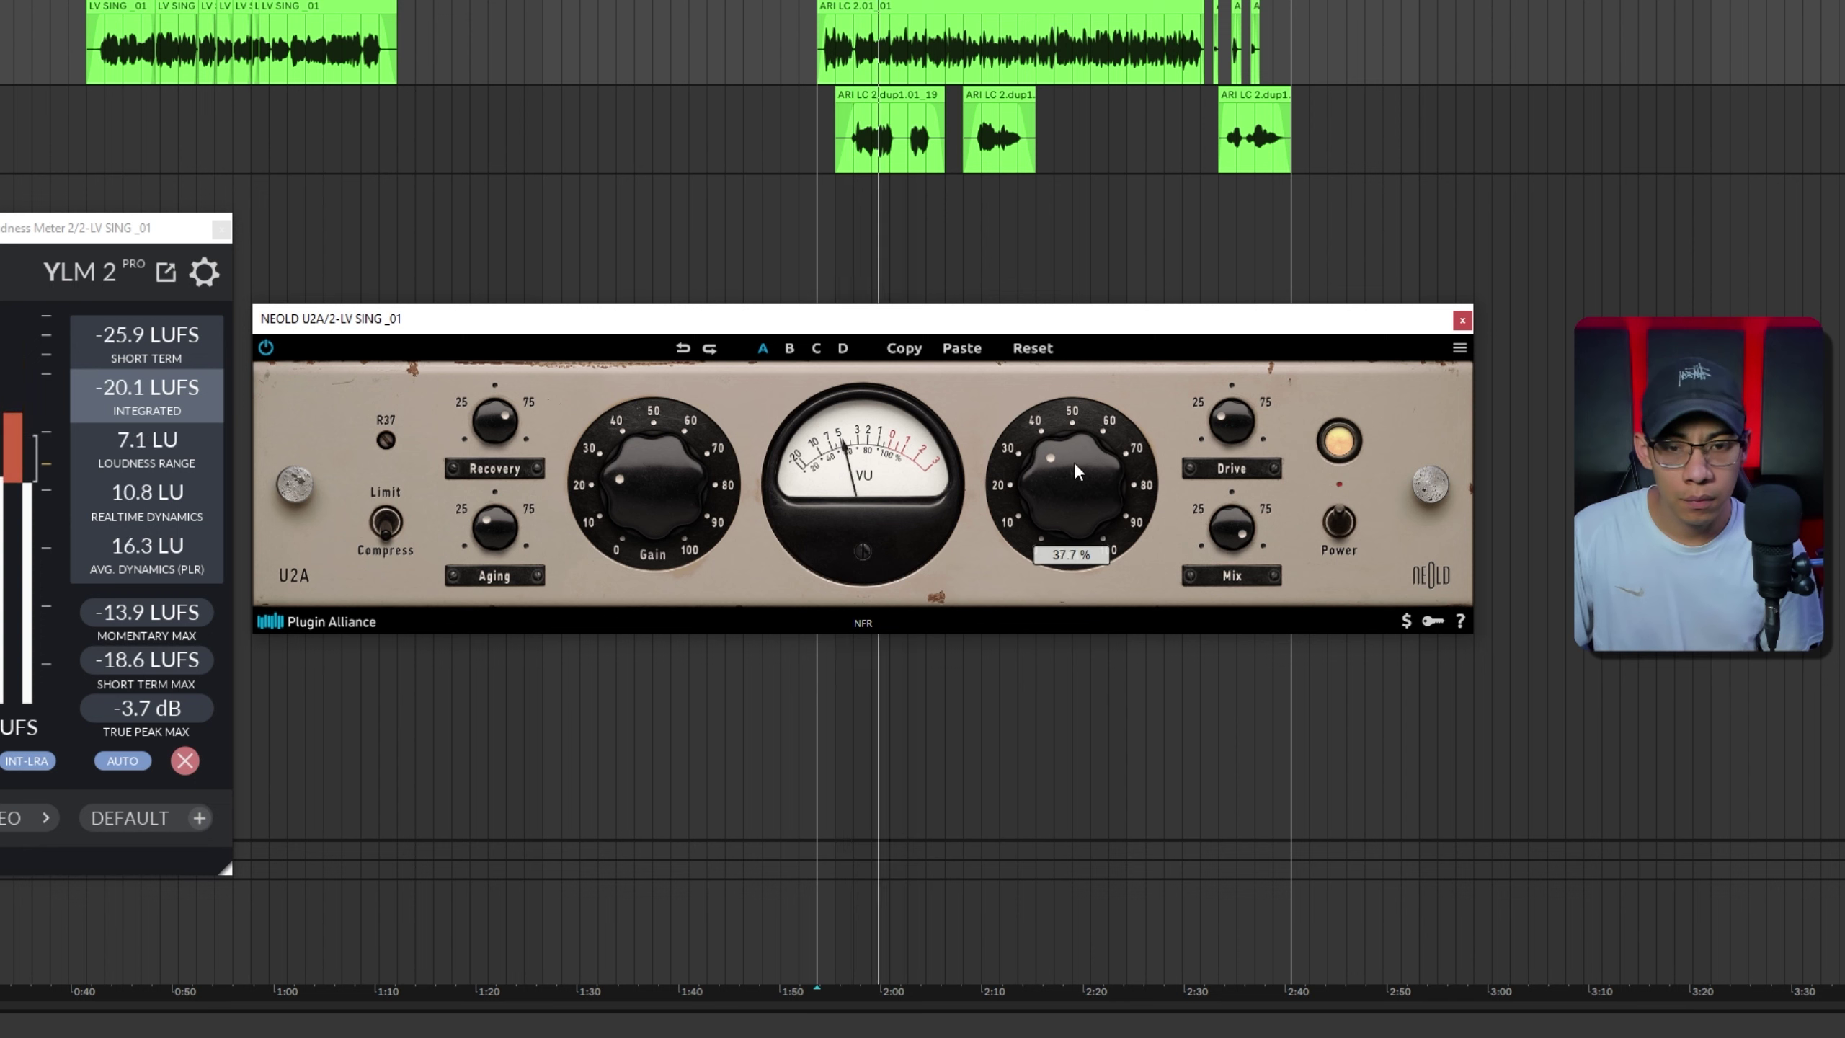
pyautogui.moveTo(669, 471); pyautogui.dragTo(657, 461)
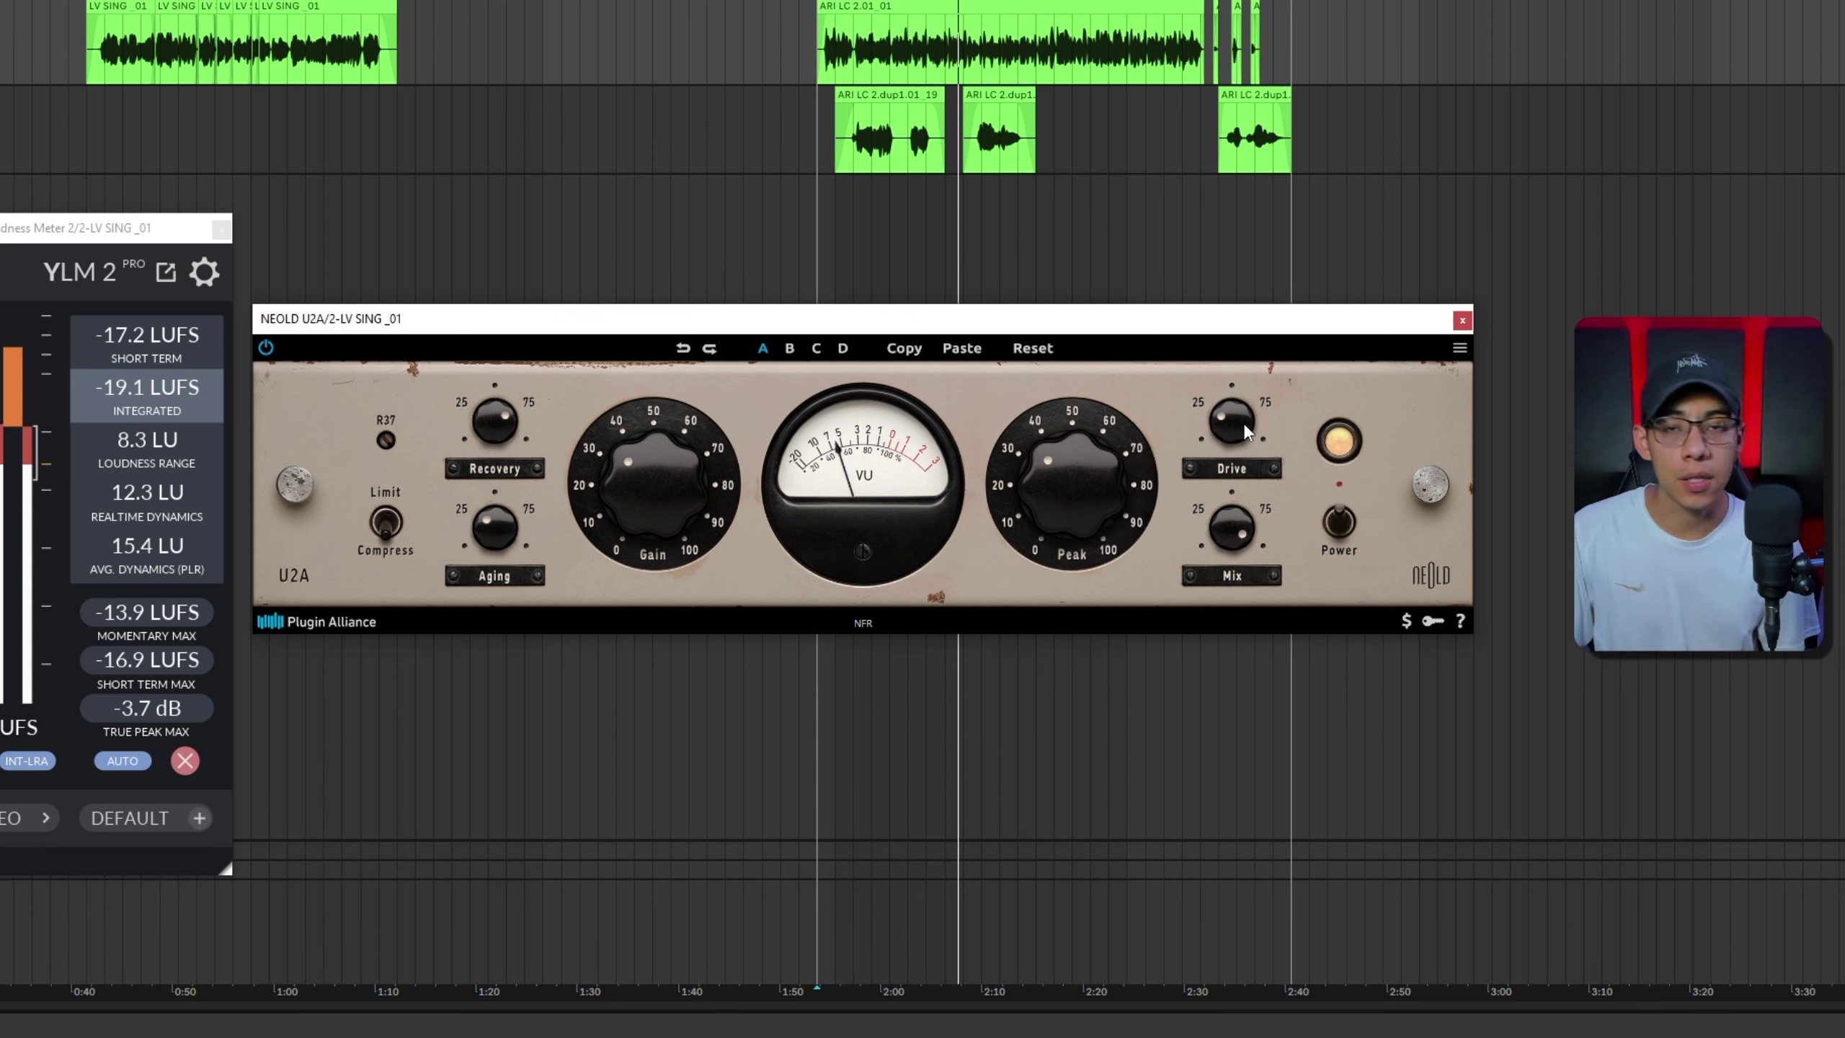
# Step: Replay the vocal, try the compressor's Drive knob, and toggle the power to check the effect
pyautogui.press('space')
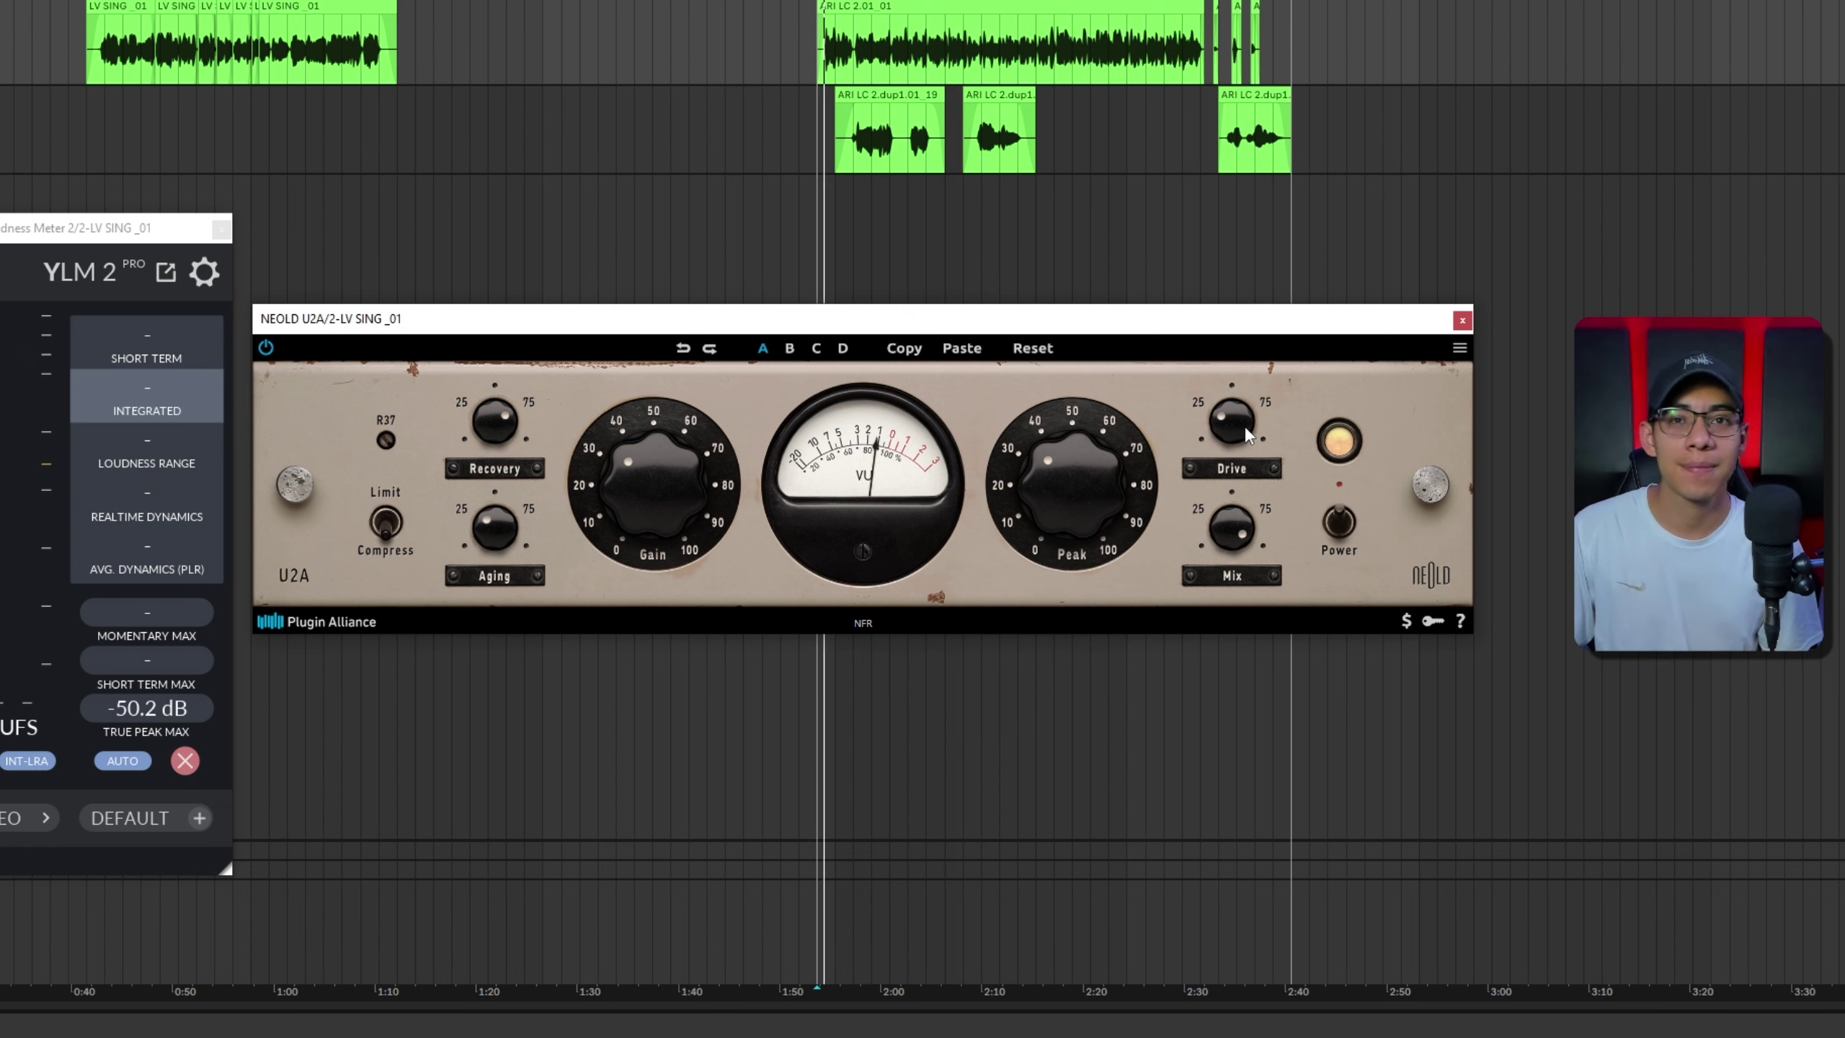
pyautogui.moveTo(1243, 424); pyautogui.dragTo(1288, 473)
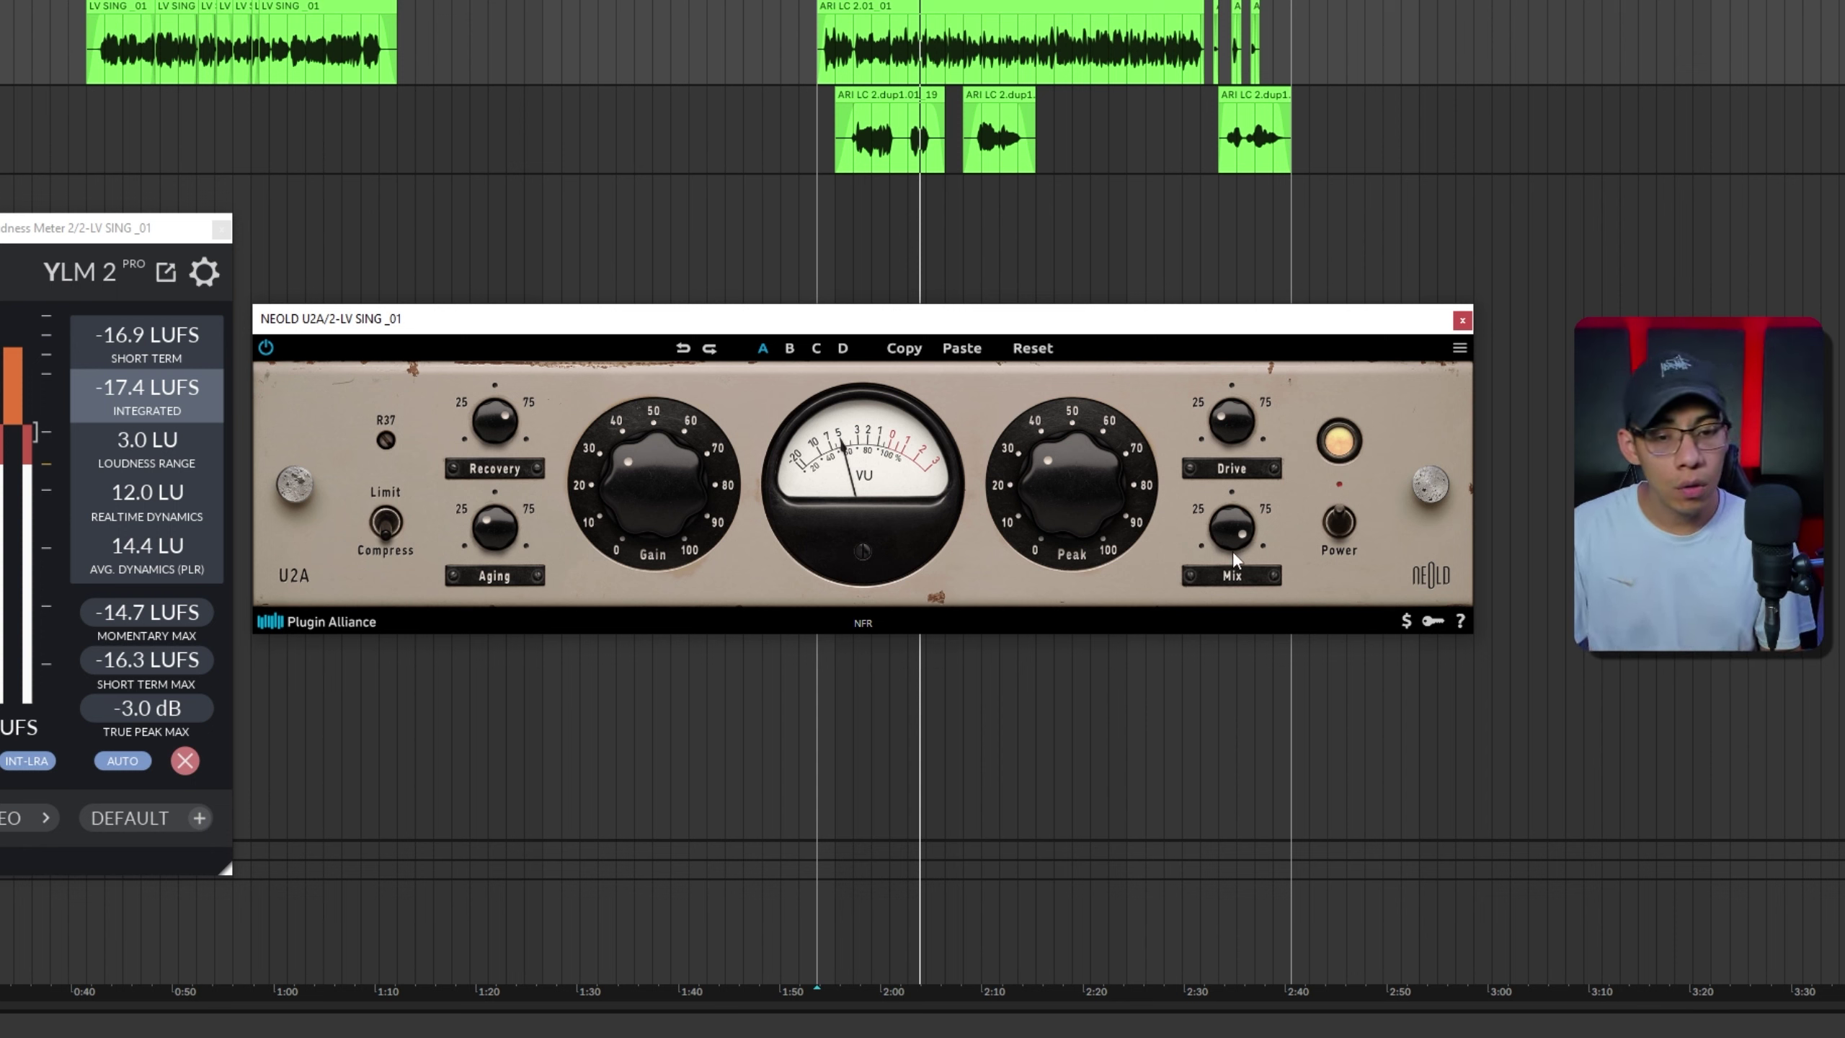
pyautogui.click(1340, 522)
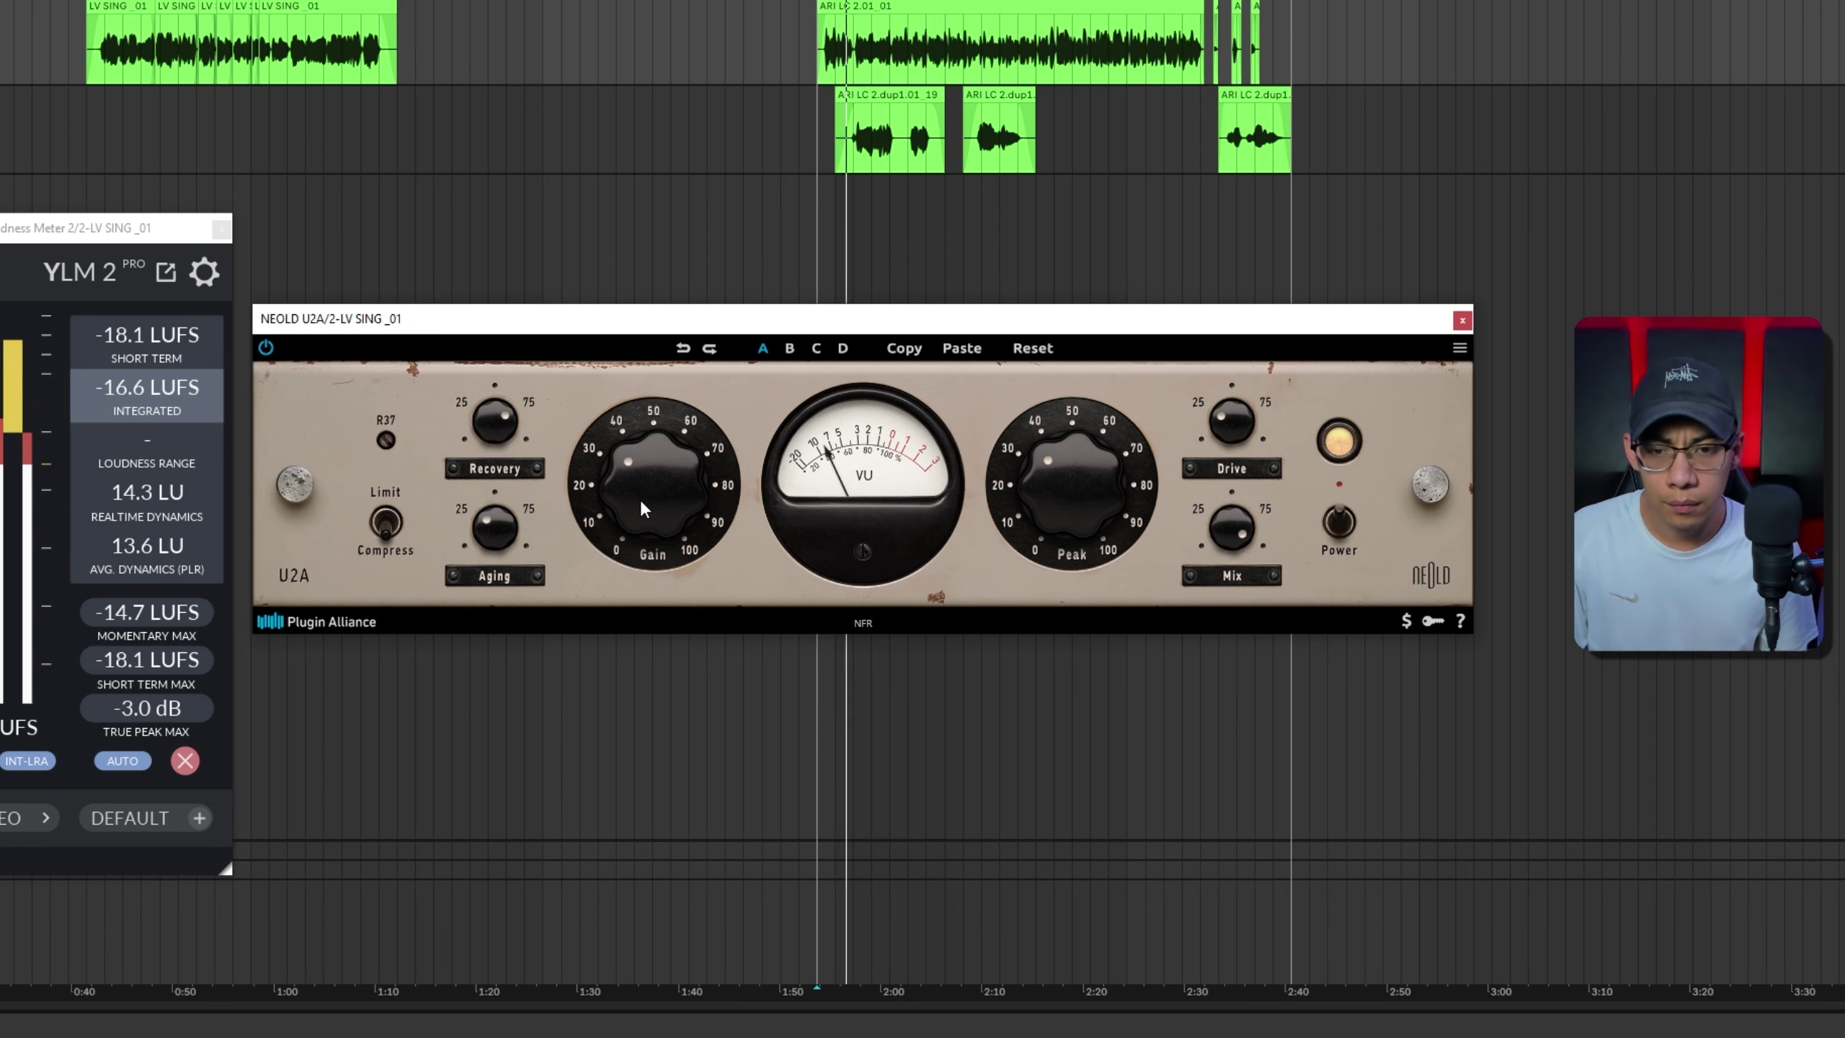
# Step: Try small Gain changes and a Peak of 0 % during playback, and restore the earlier Peak amount
pyautogui.moveTo(633, 495); pyautogui.dragTo(632, 508)
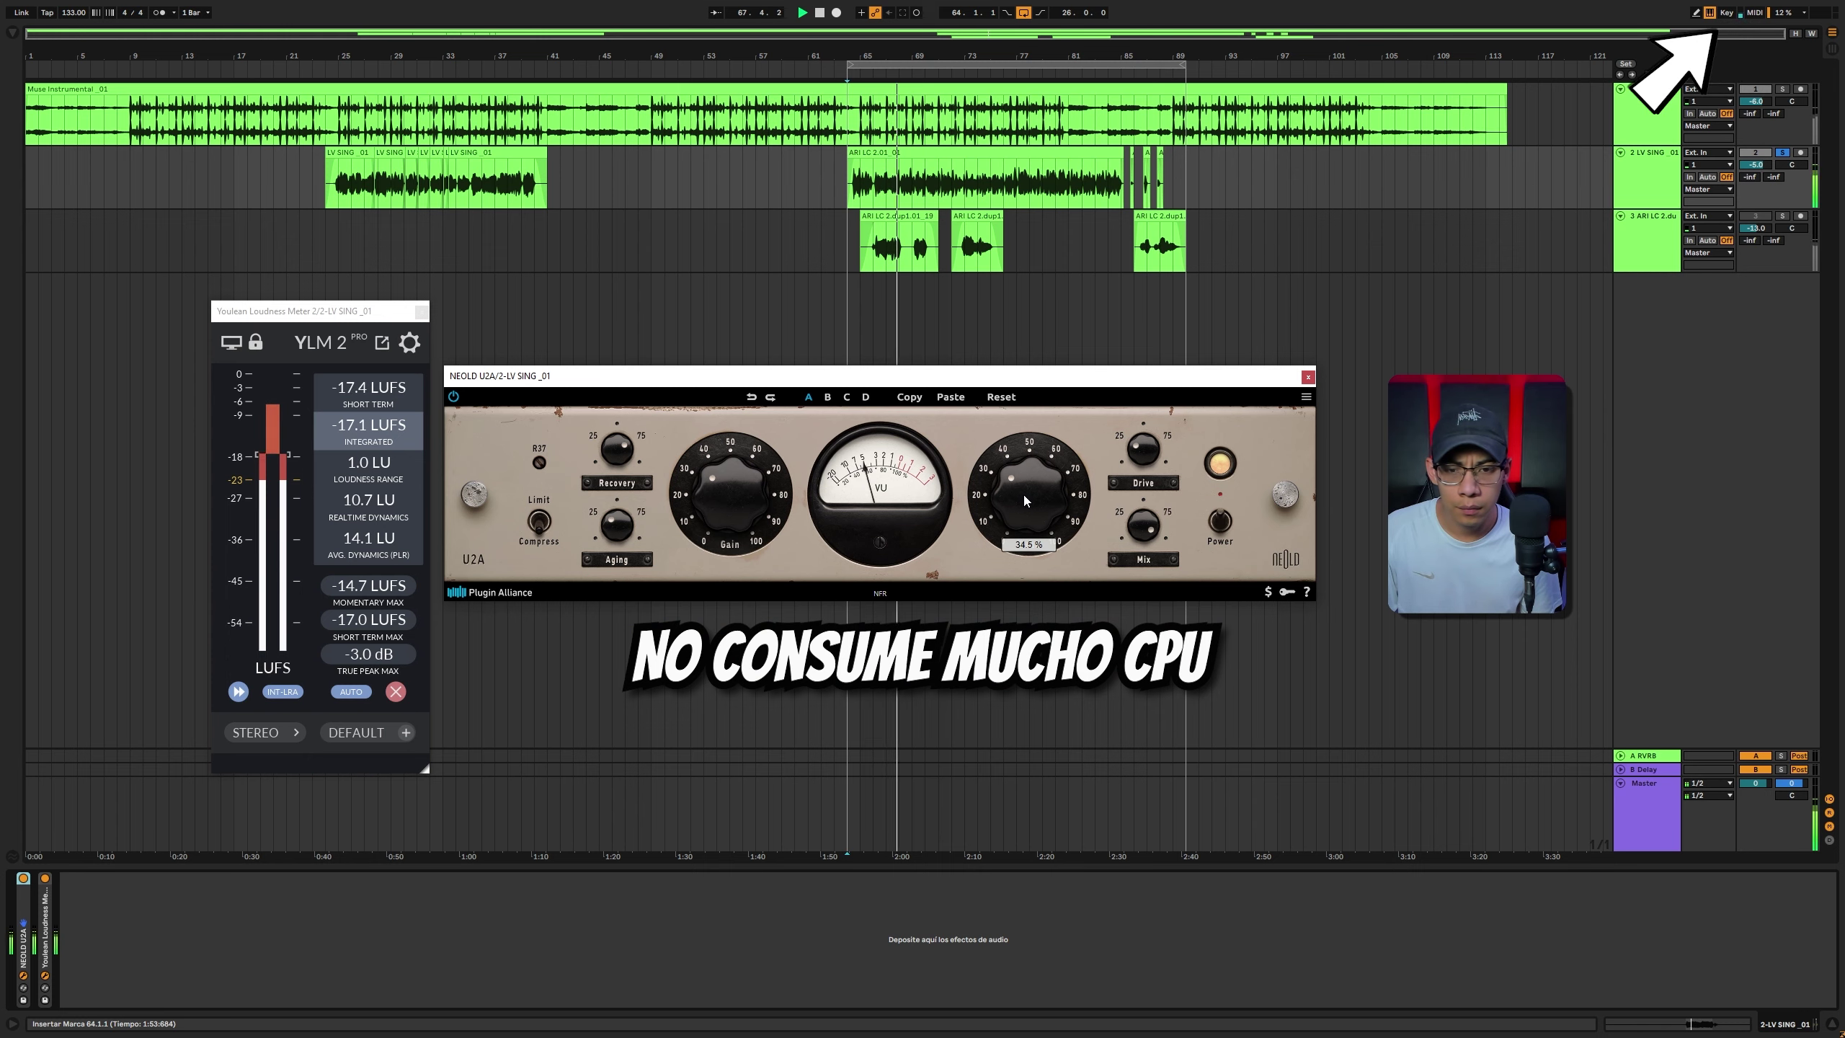
pyautogui.moveTo(1023, 495); pyautogui.dragTo(1167, 715)
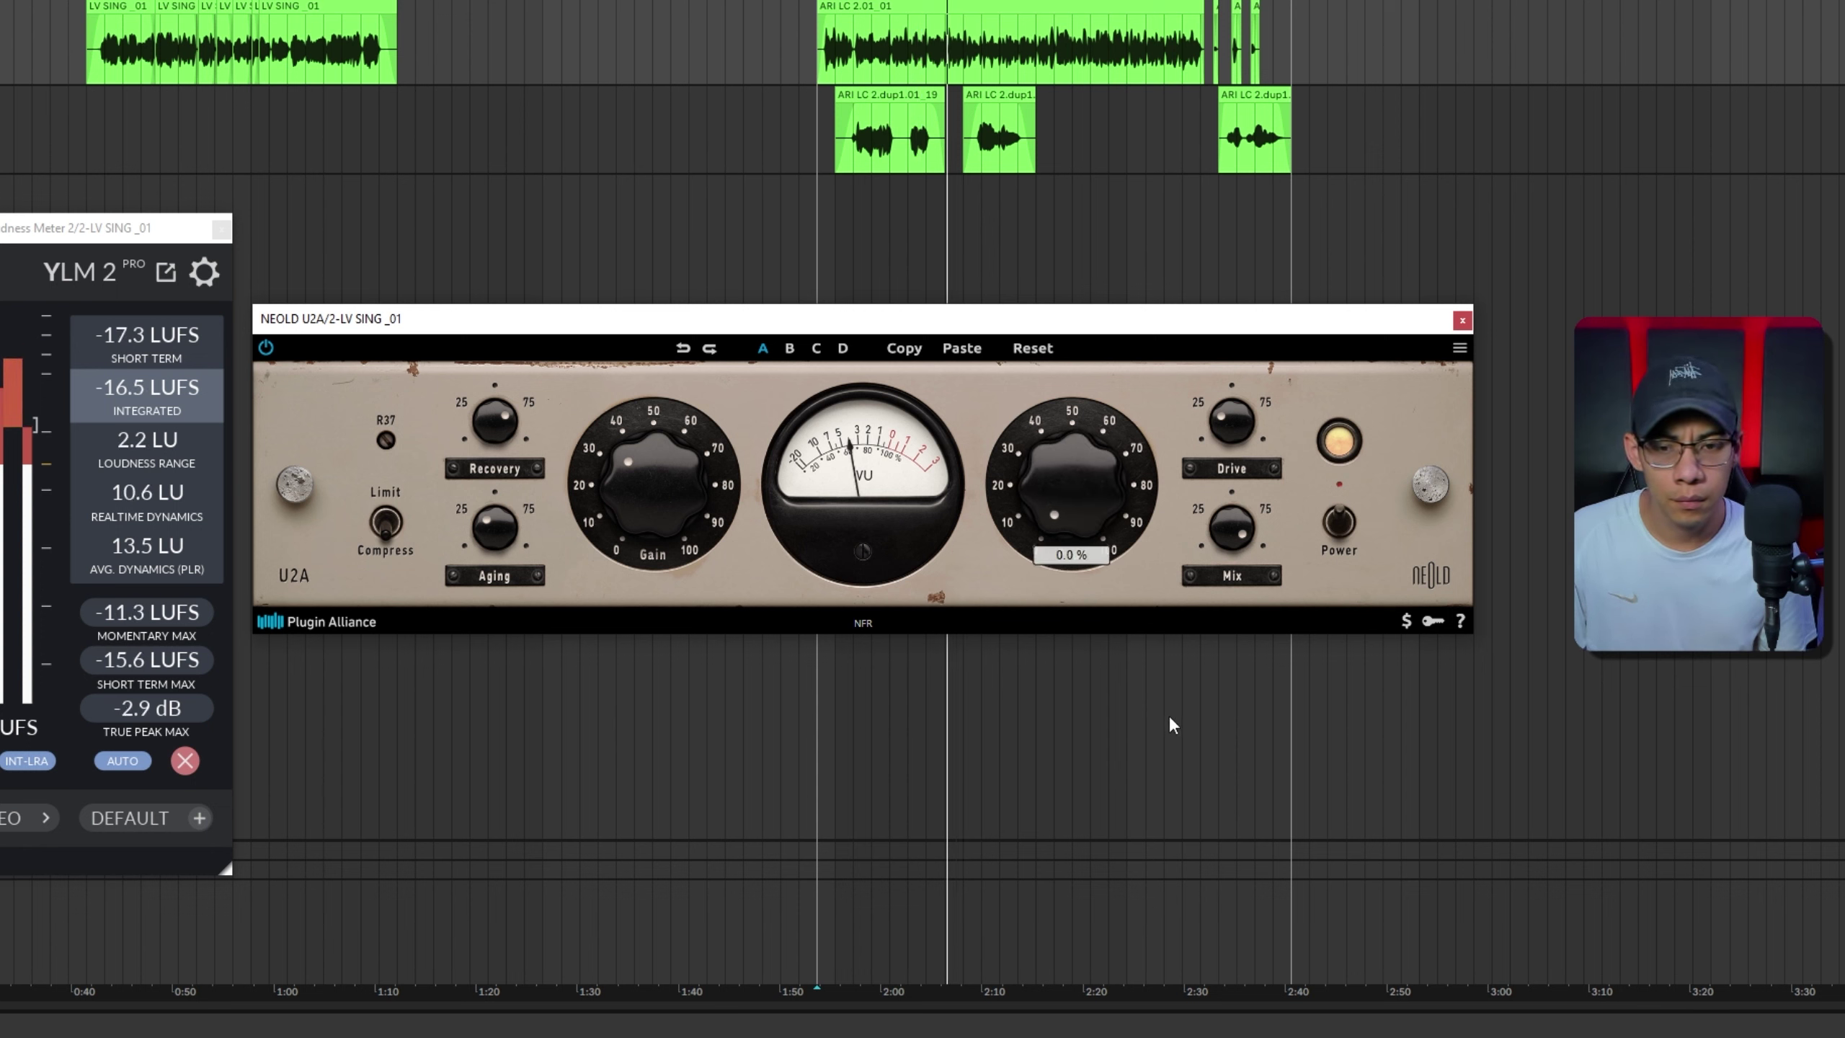
pyautogui.moveTo(1113, 535); pyautogui.dragTo(1120, 548)
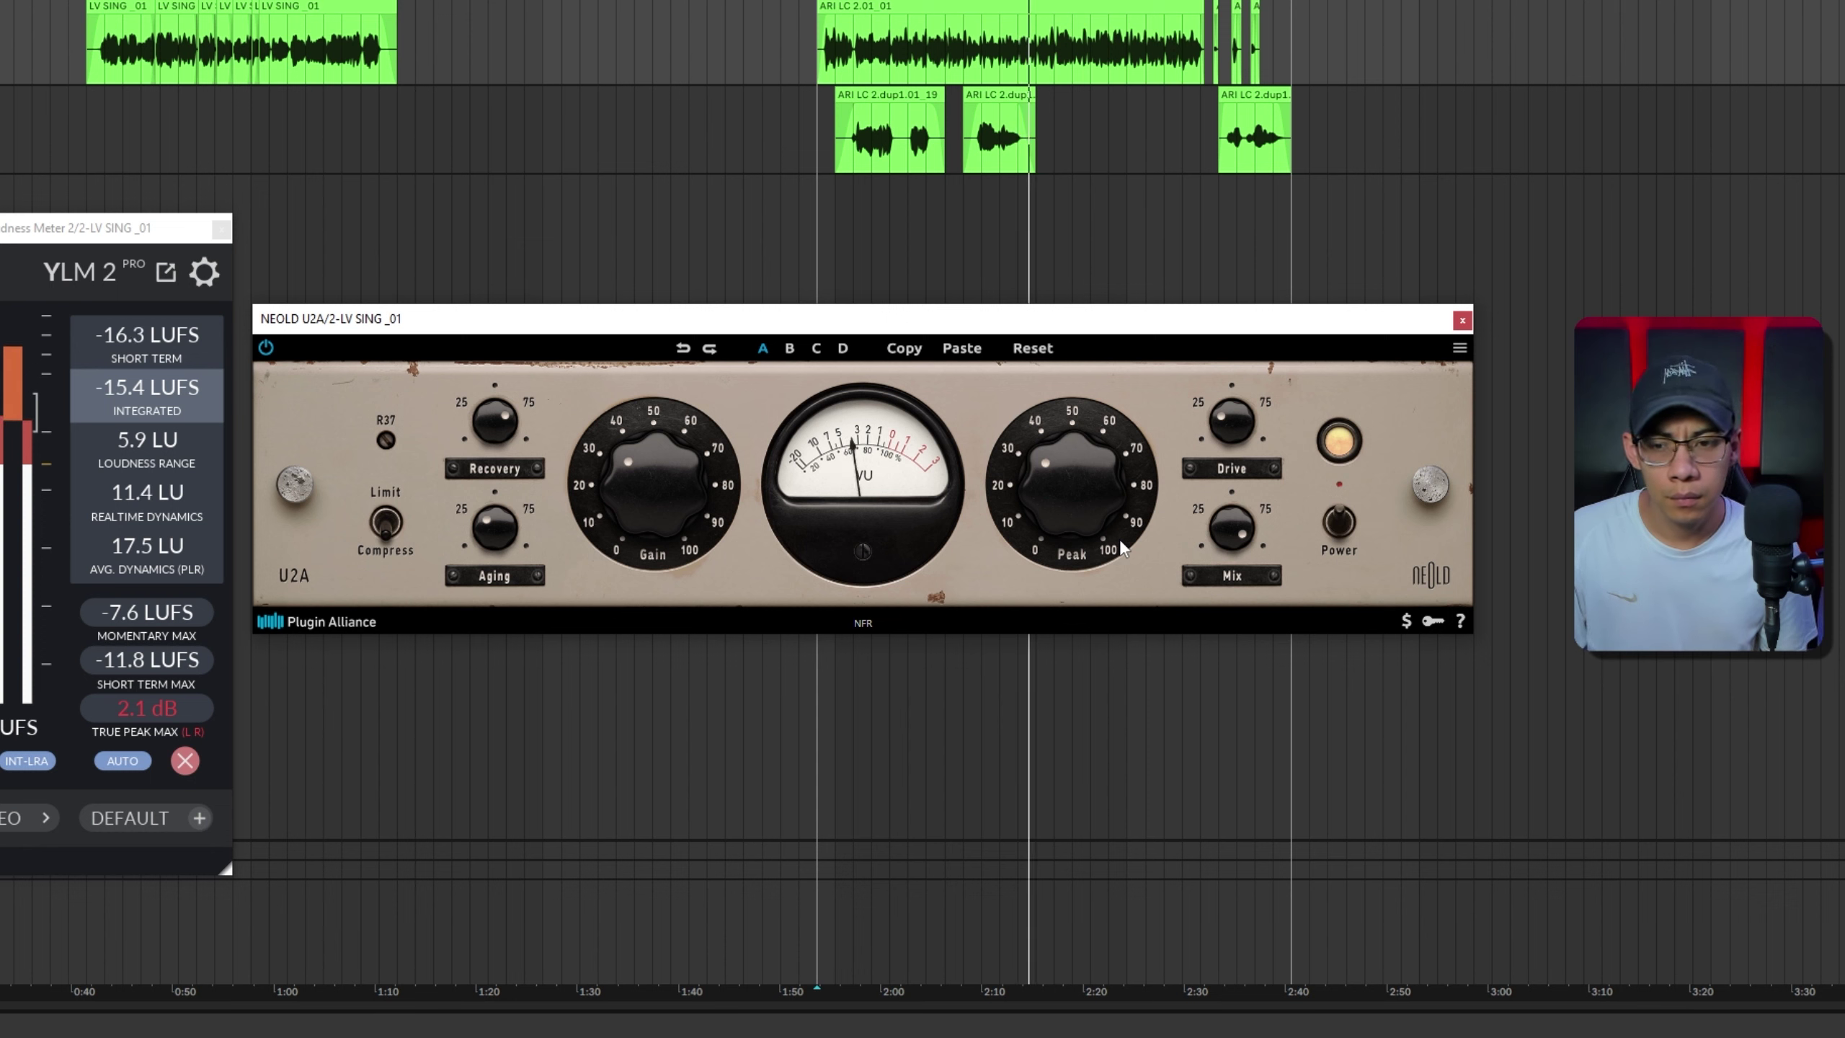
# Step: Try the R37 control at Bent and return it to Flat, and test the Aging knob during playback
pyautogui.click(385, 439)
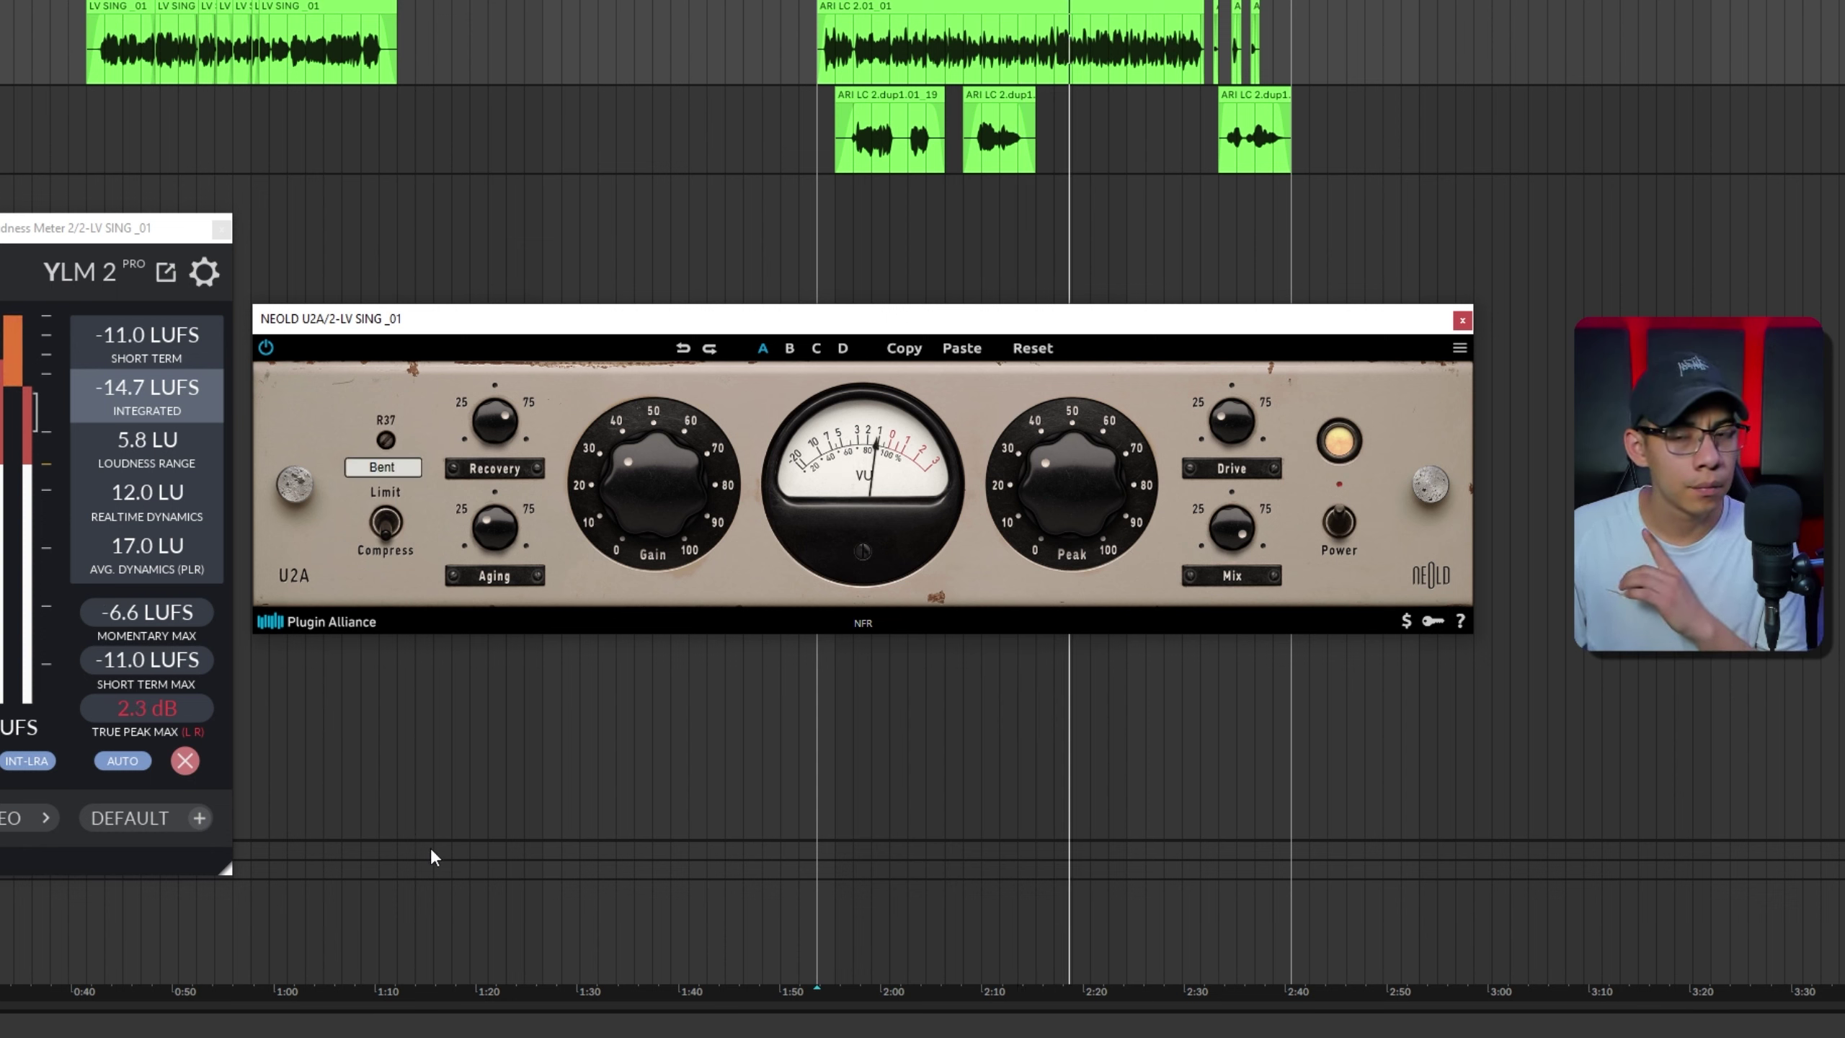
pyautogui.click(385, 439)
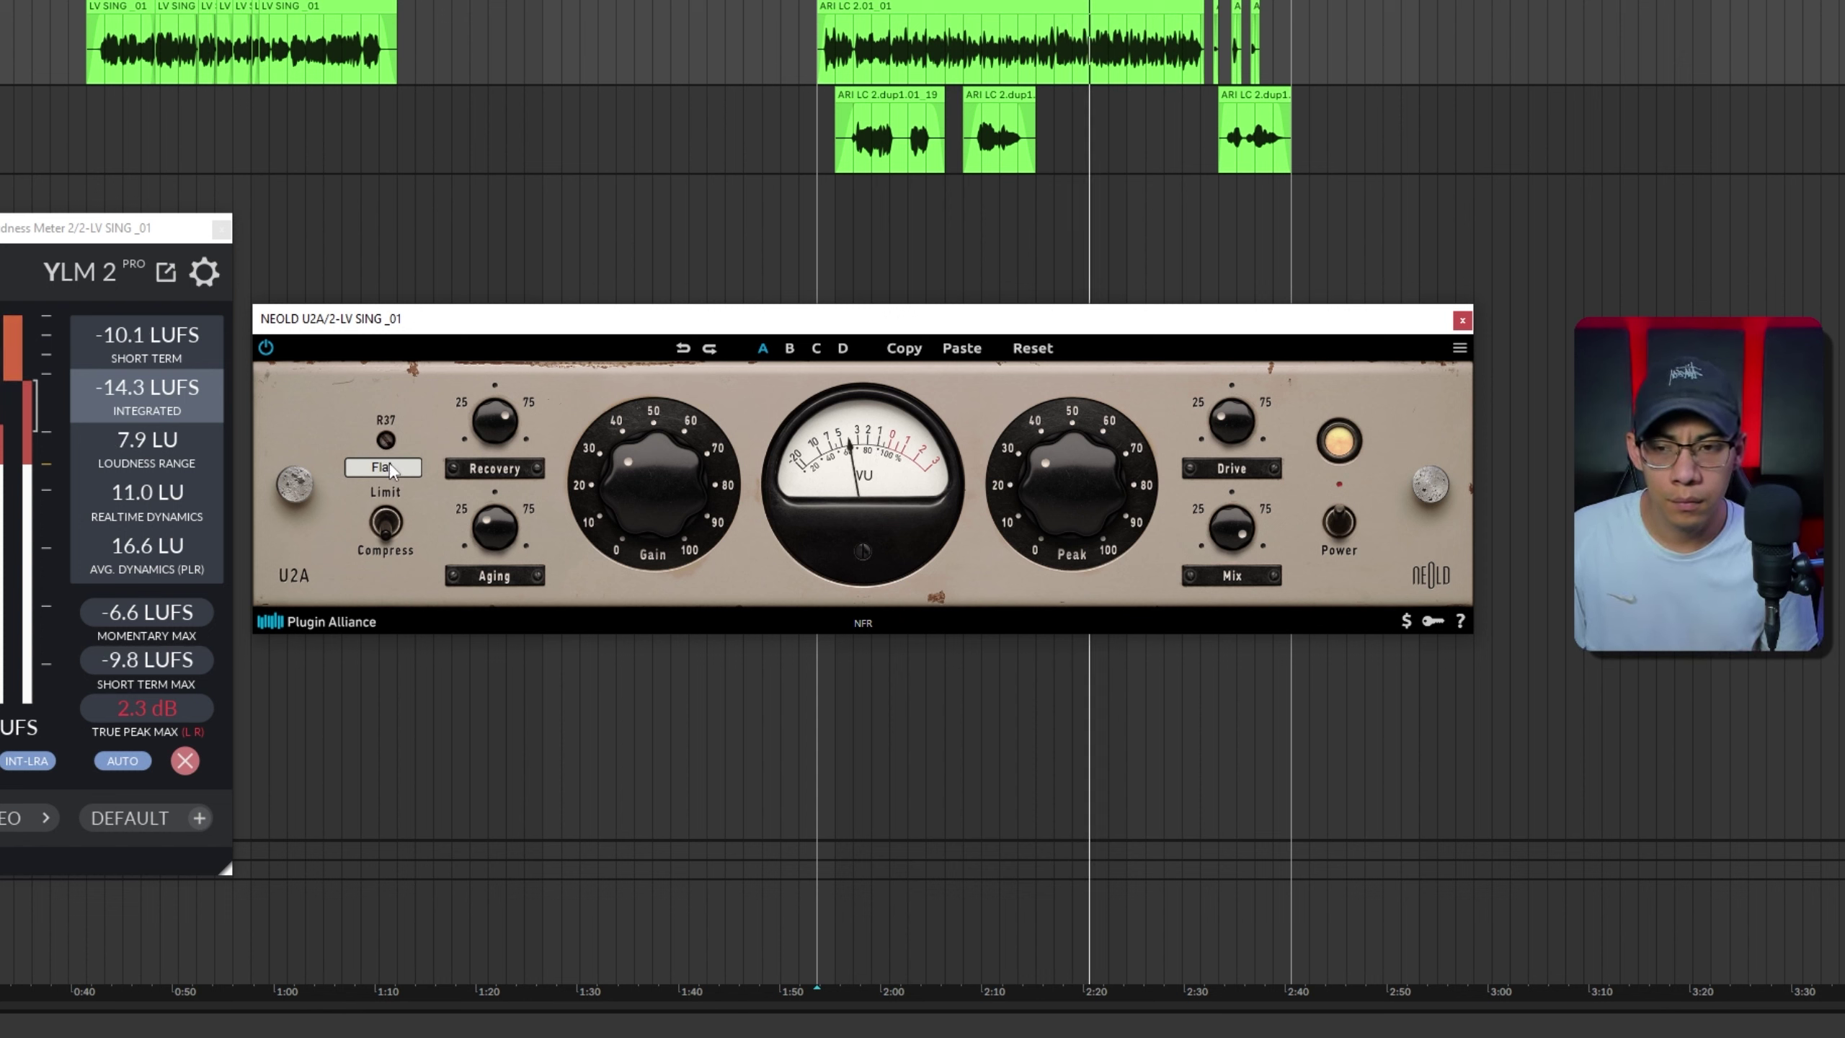
pyautogui.moveTo(383, 442); pyautogui.dragTo(523, 222)
pyautogui.moveTo(494, 523)
pyautogui.mouseDown()
pyautogui.moveTo(553, 903)
pyautogui.moveTo(497, 503)
pyautogui.mouseUp()
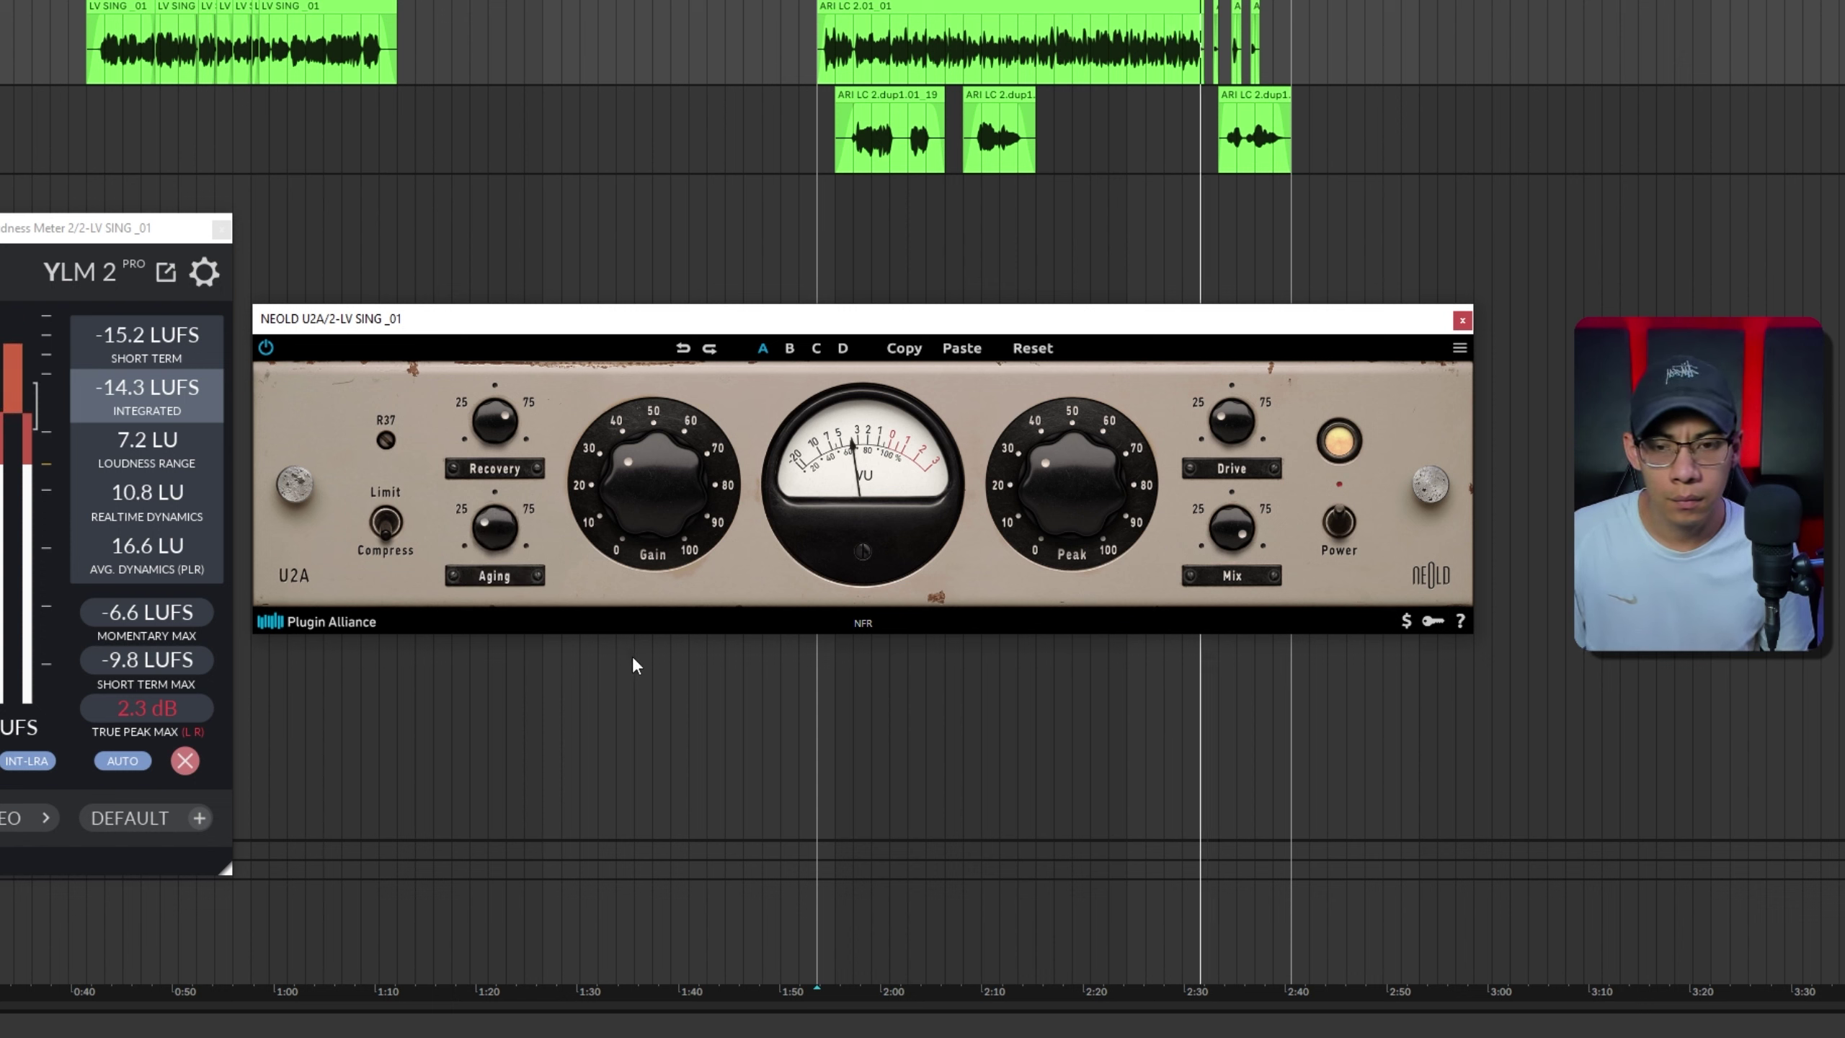
# Step: Compare the vocal with the compressor bypassed and active by toggling its power during repeated playback
pyautogui.click(1341, 522)
pyautogui.press('space')
pyautogui.press('space')
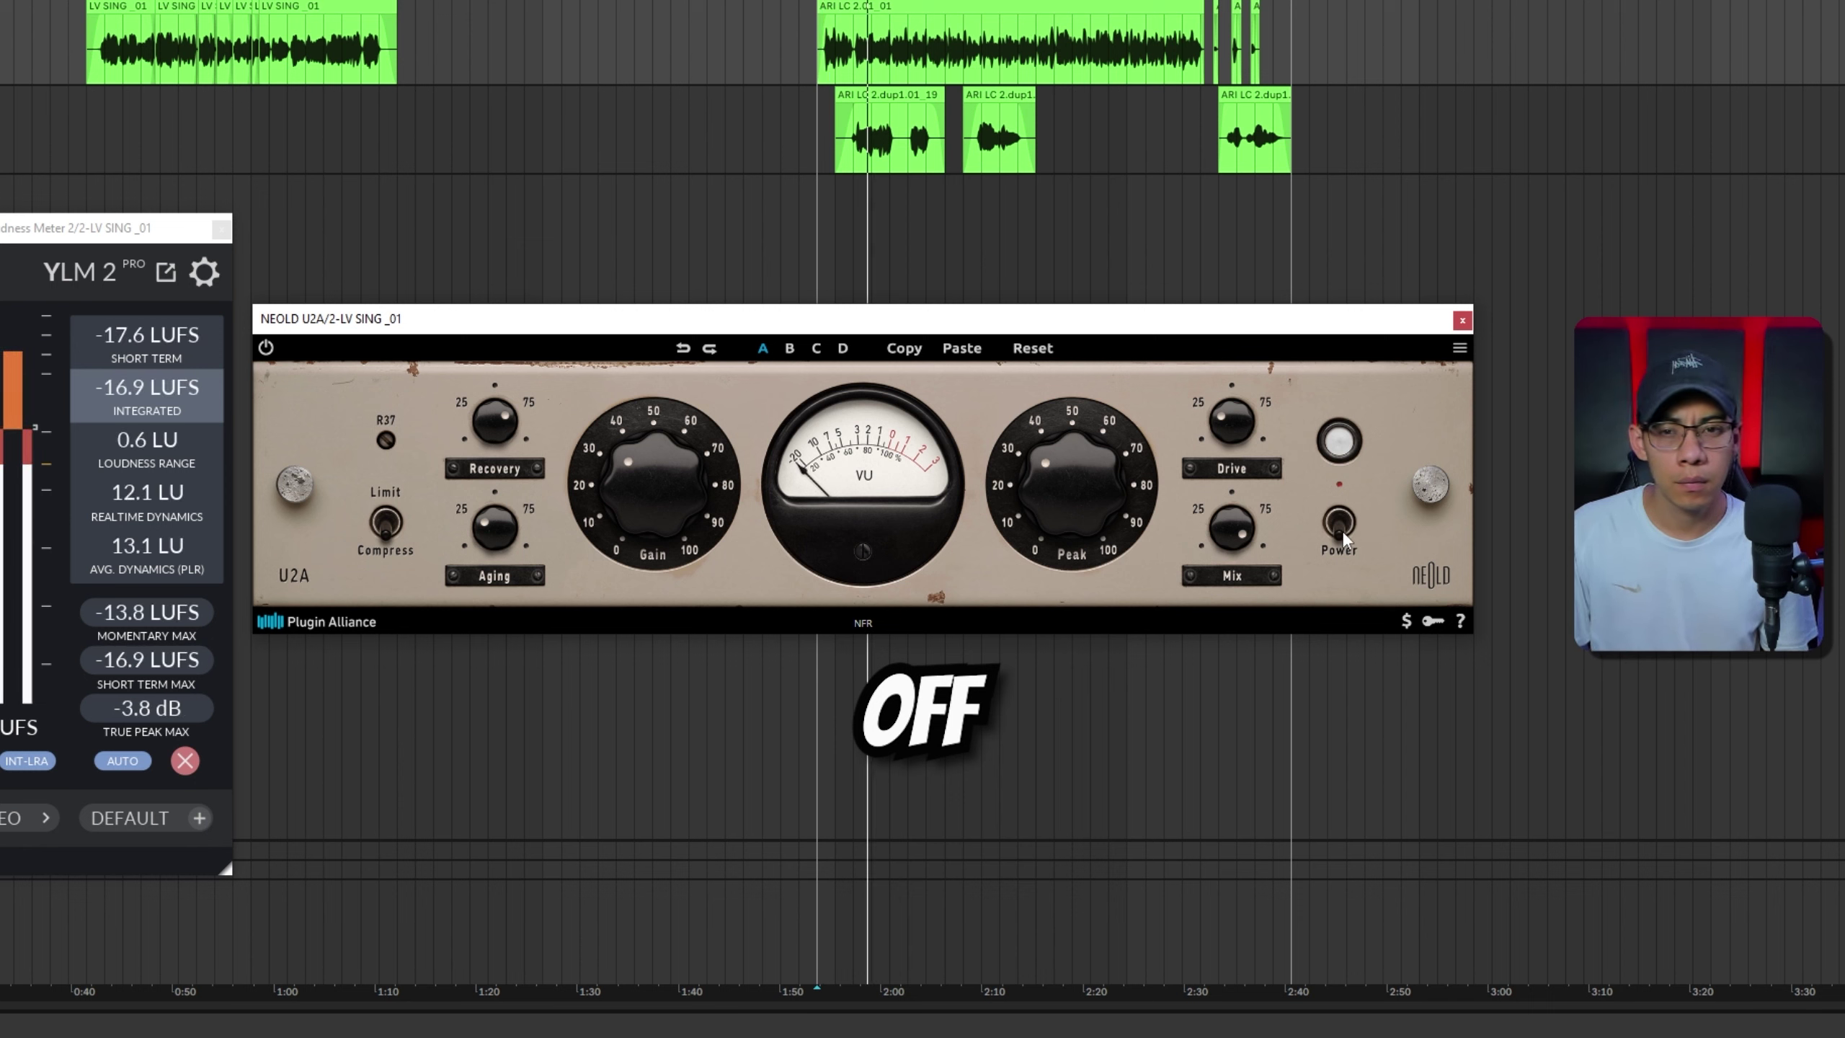
pyautogui.click(1340, 523)
pyautogui.press('space')
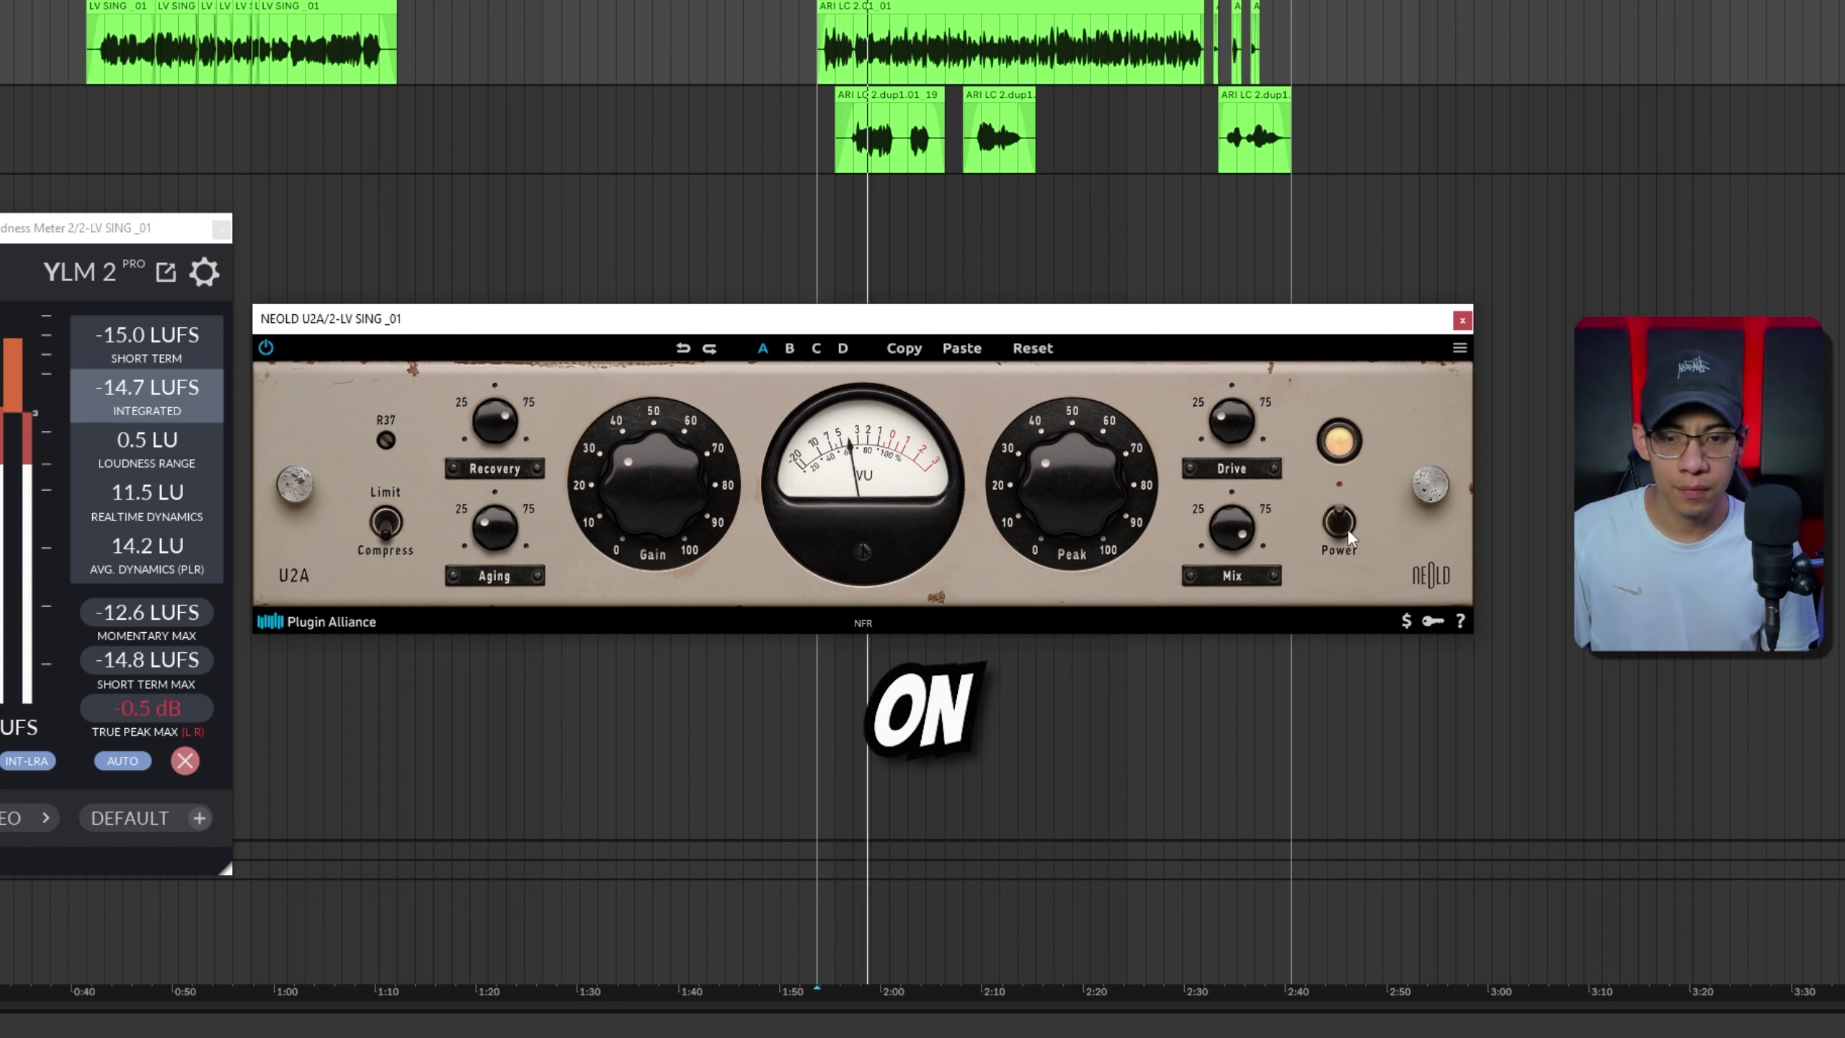
pyautogui.moveTo(1034, 483)
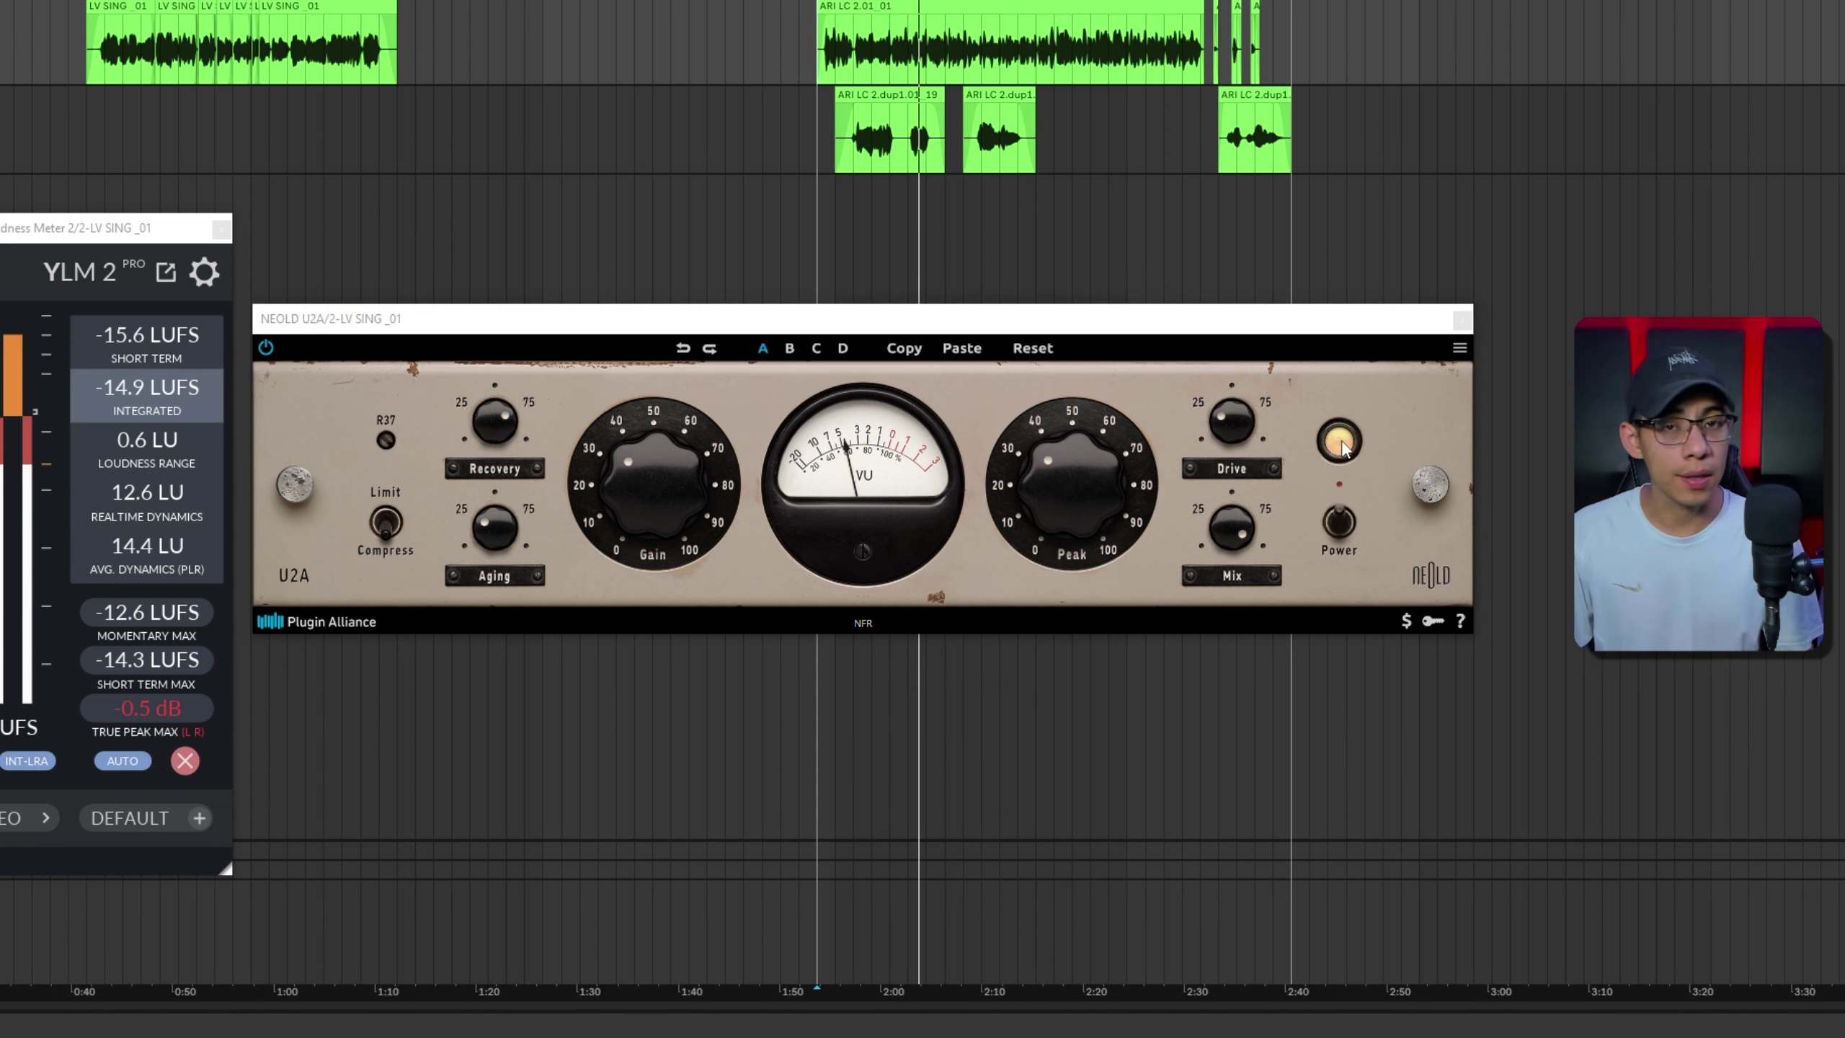
pyautogui.press('space')
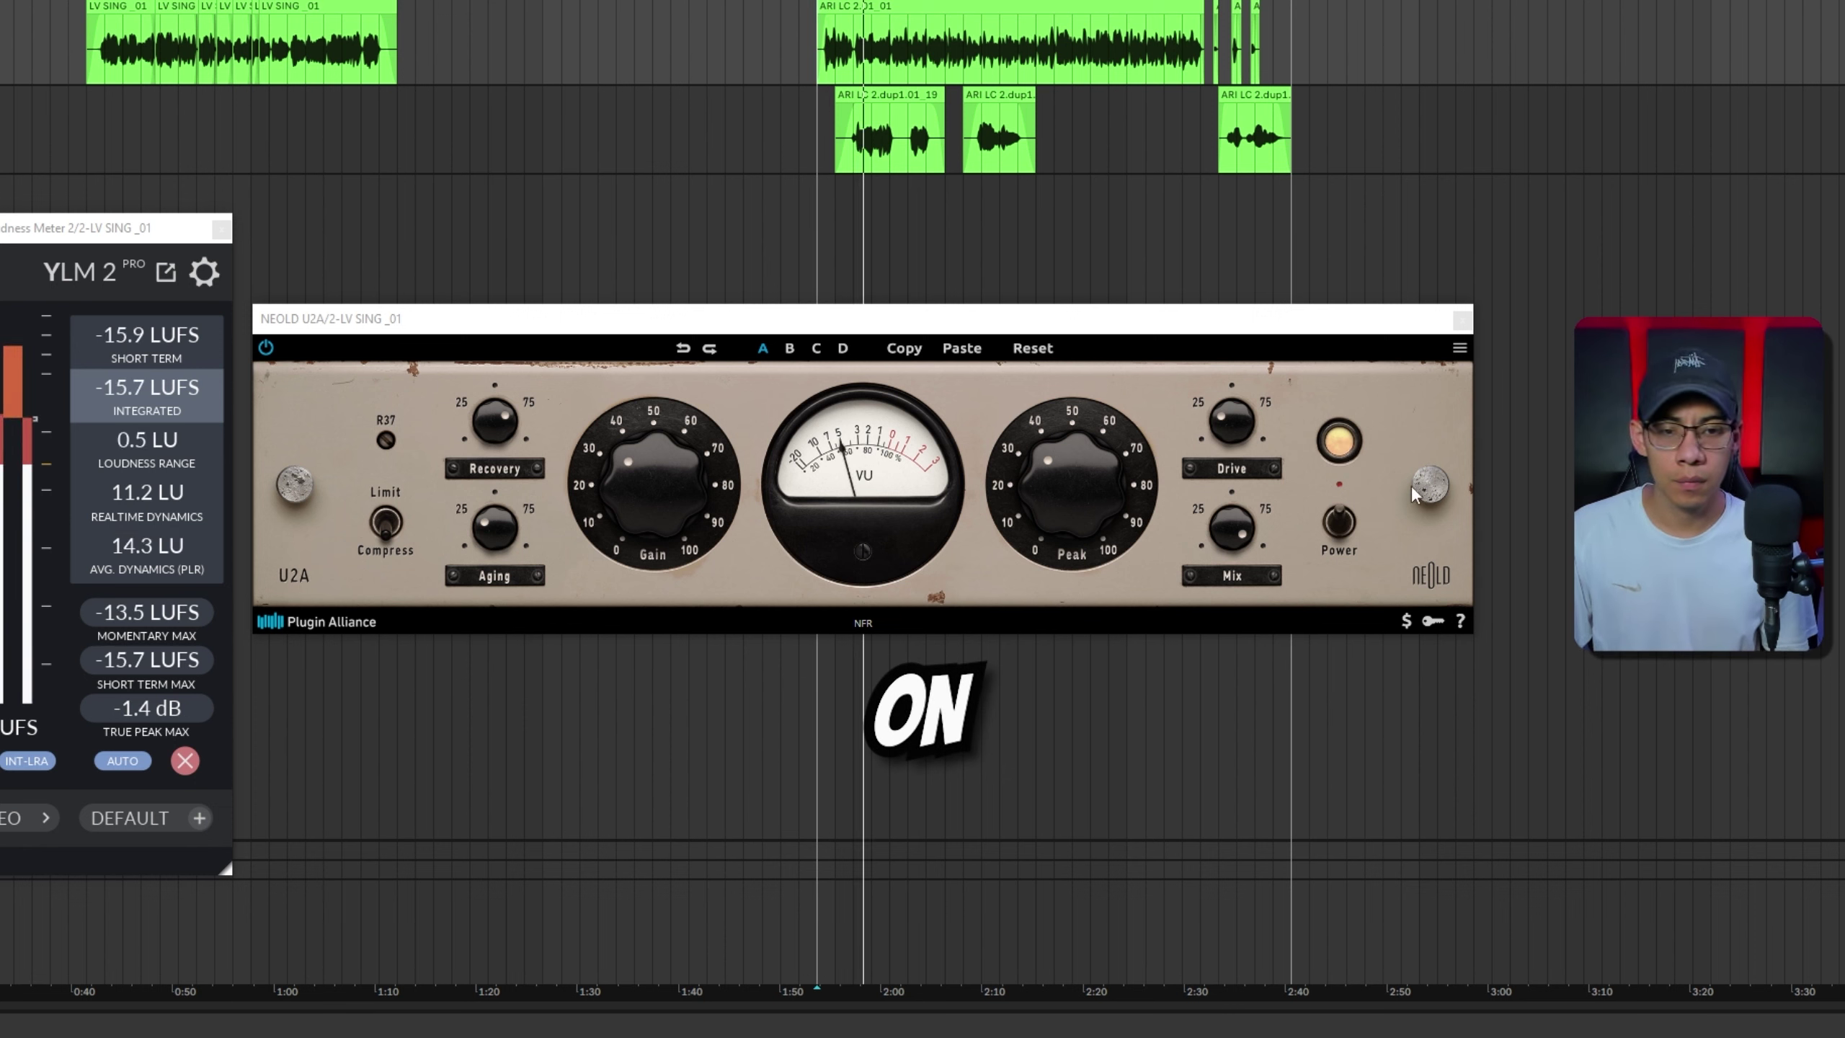
pyautogui.click(1338, 524)
pyautogui.click(1338, 524)
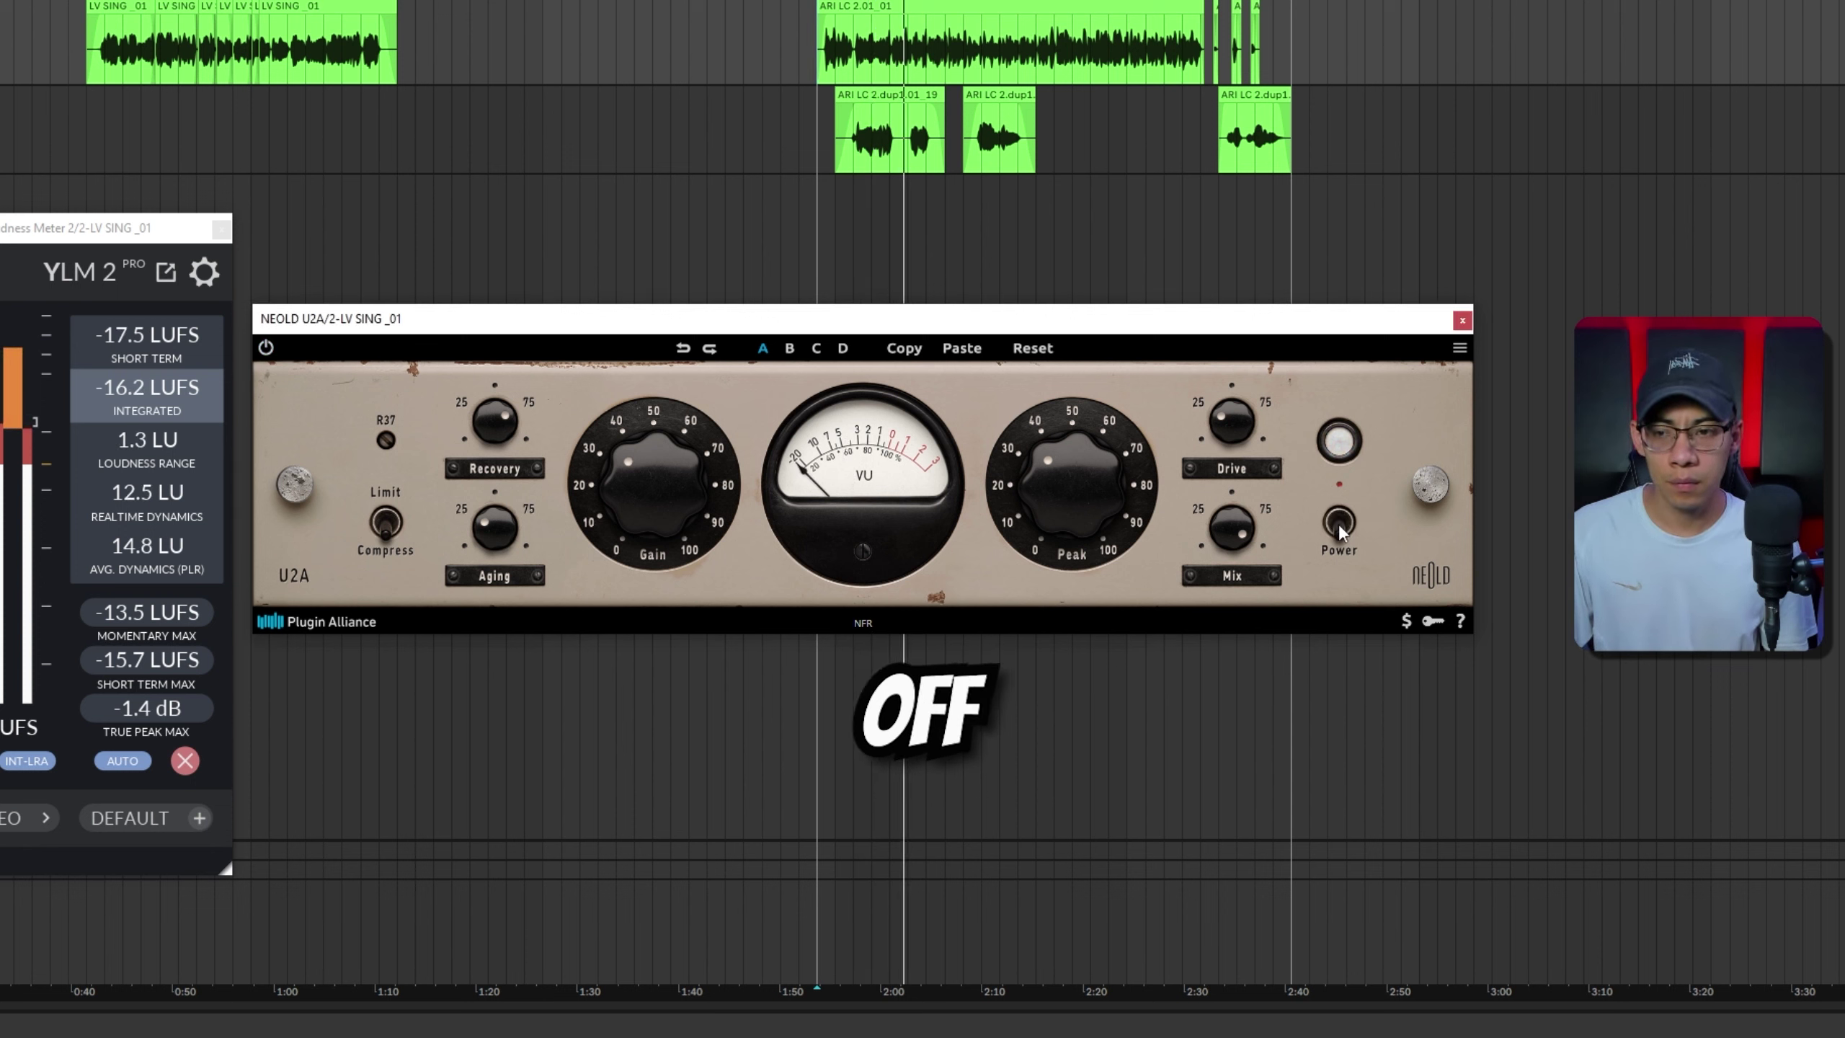
pyautogui.click(1338, 523)
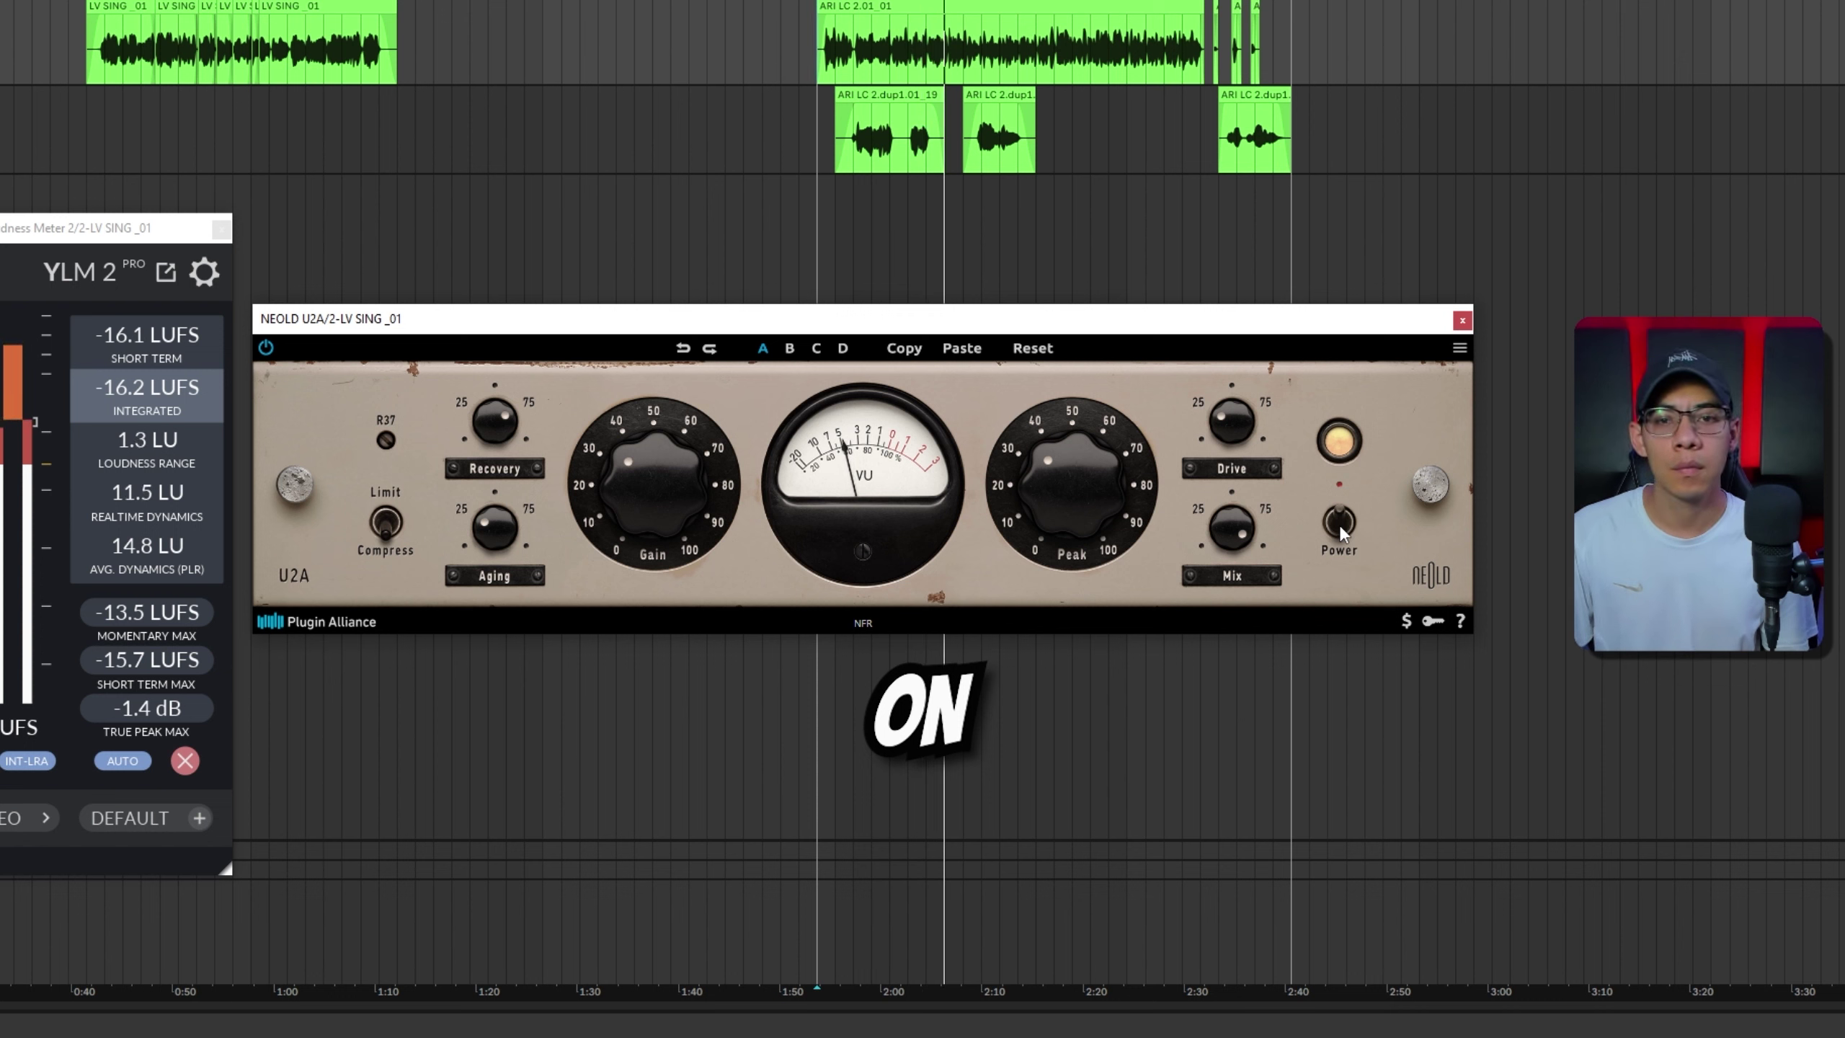
# Step: Bypass the compressor, reset the loudness meter, and compare the vocal's loudness with the compressor off and on
pyautogui.click(1339, 525)
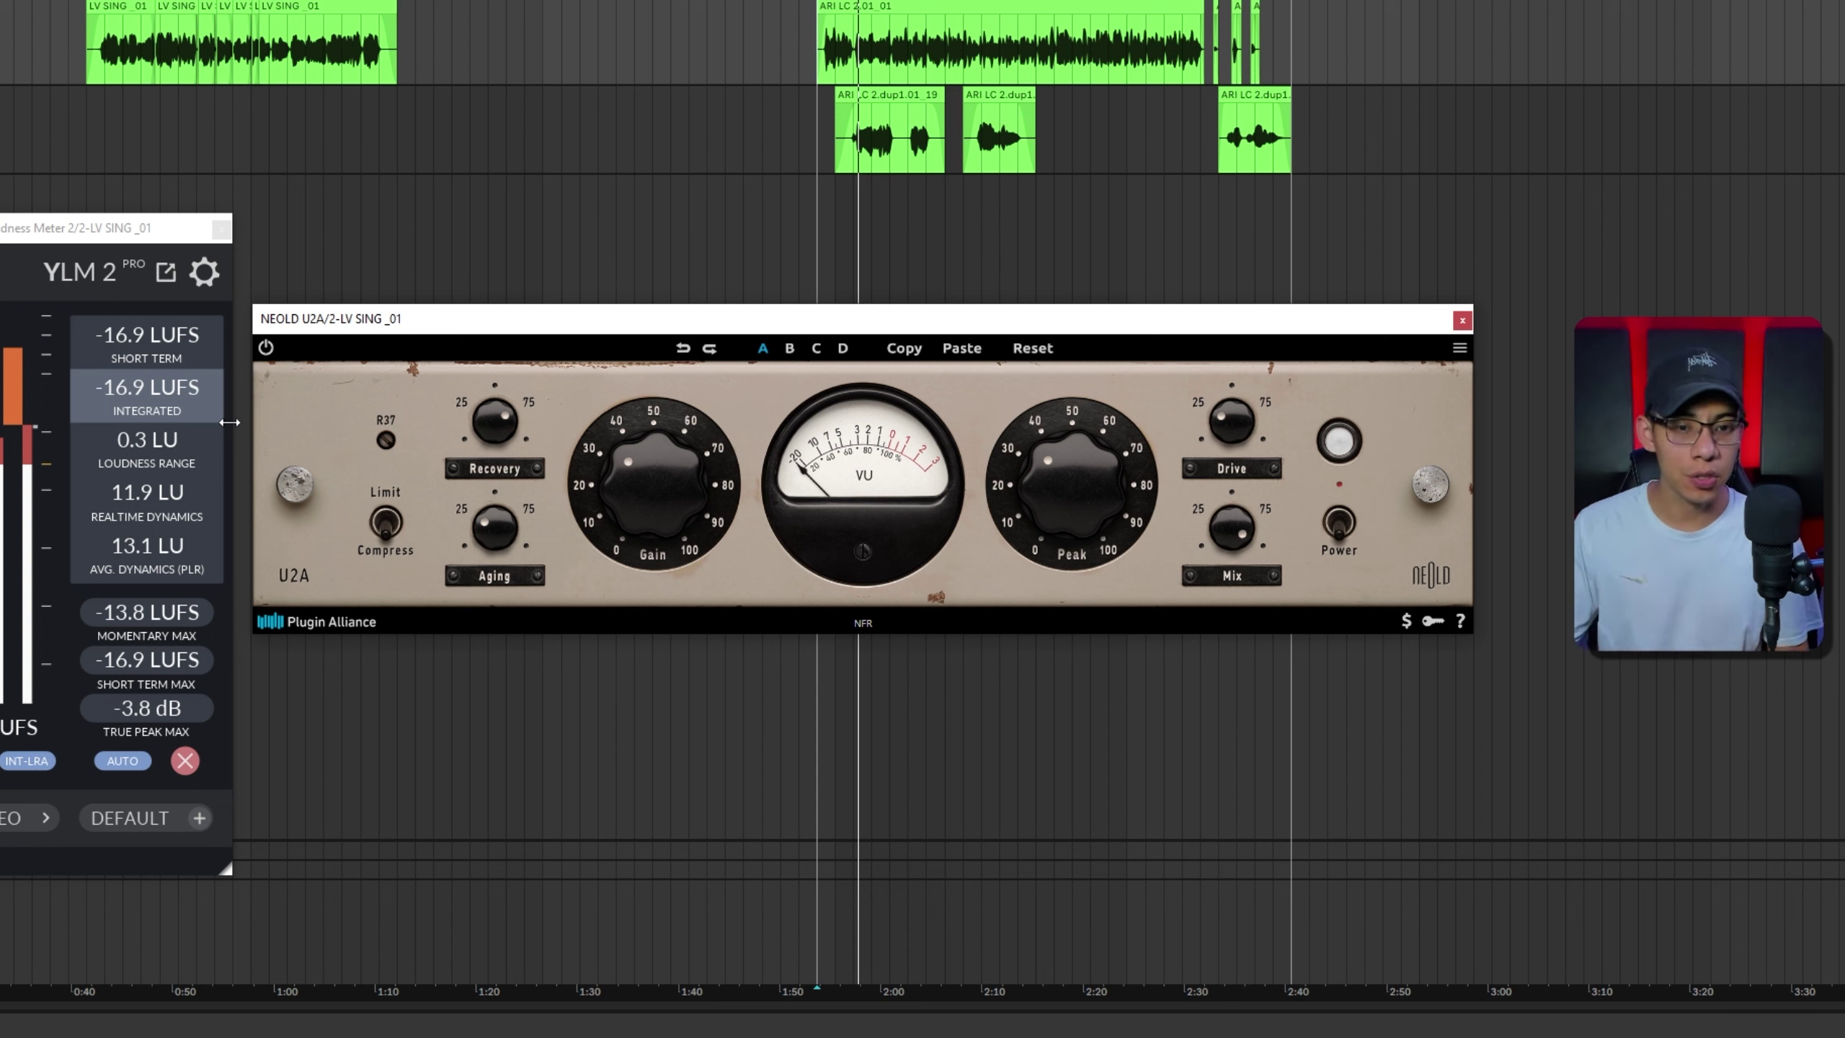
pyautogui.click(185, 765)
pyautogui.press('space')
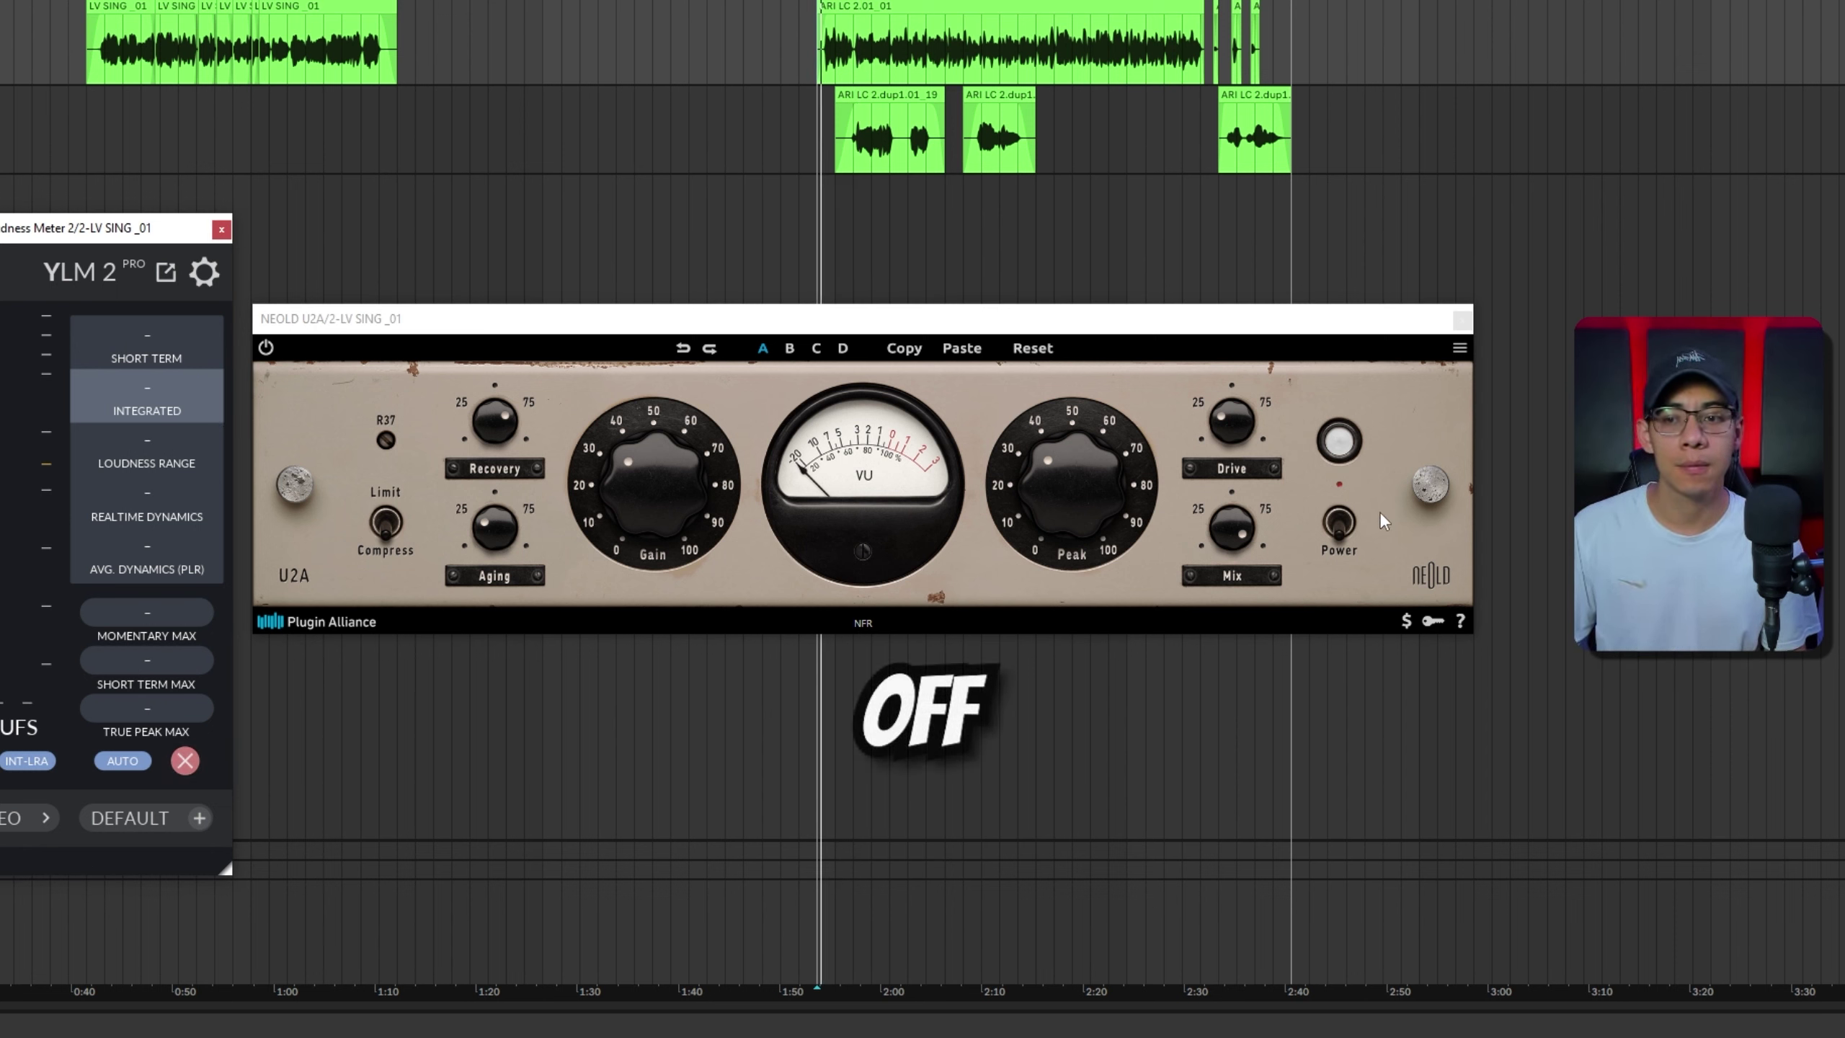
pyautogui.click(1339, 522)
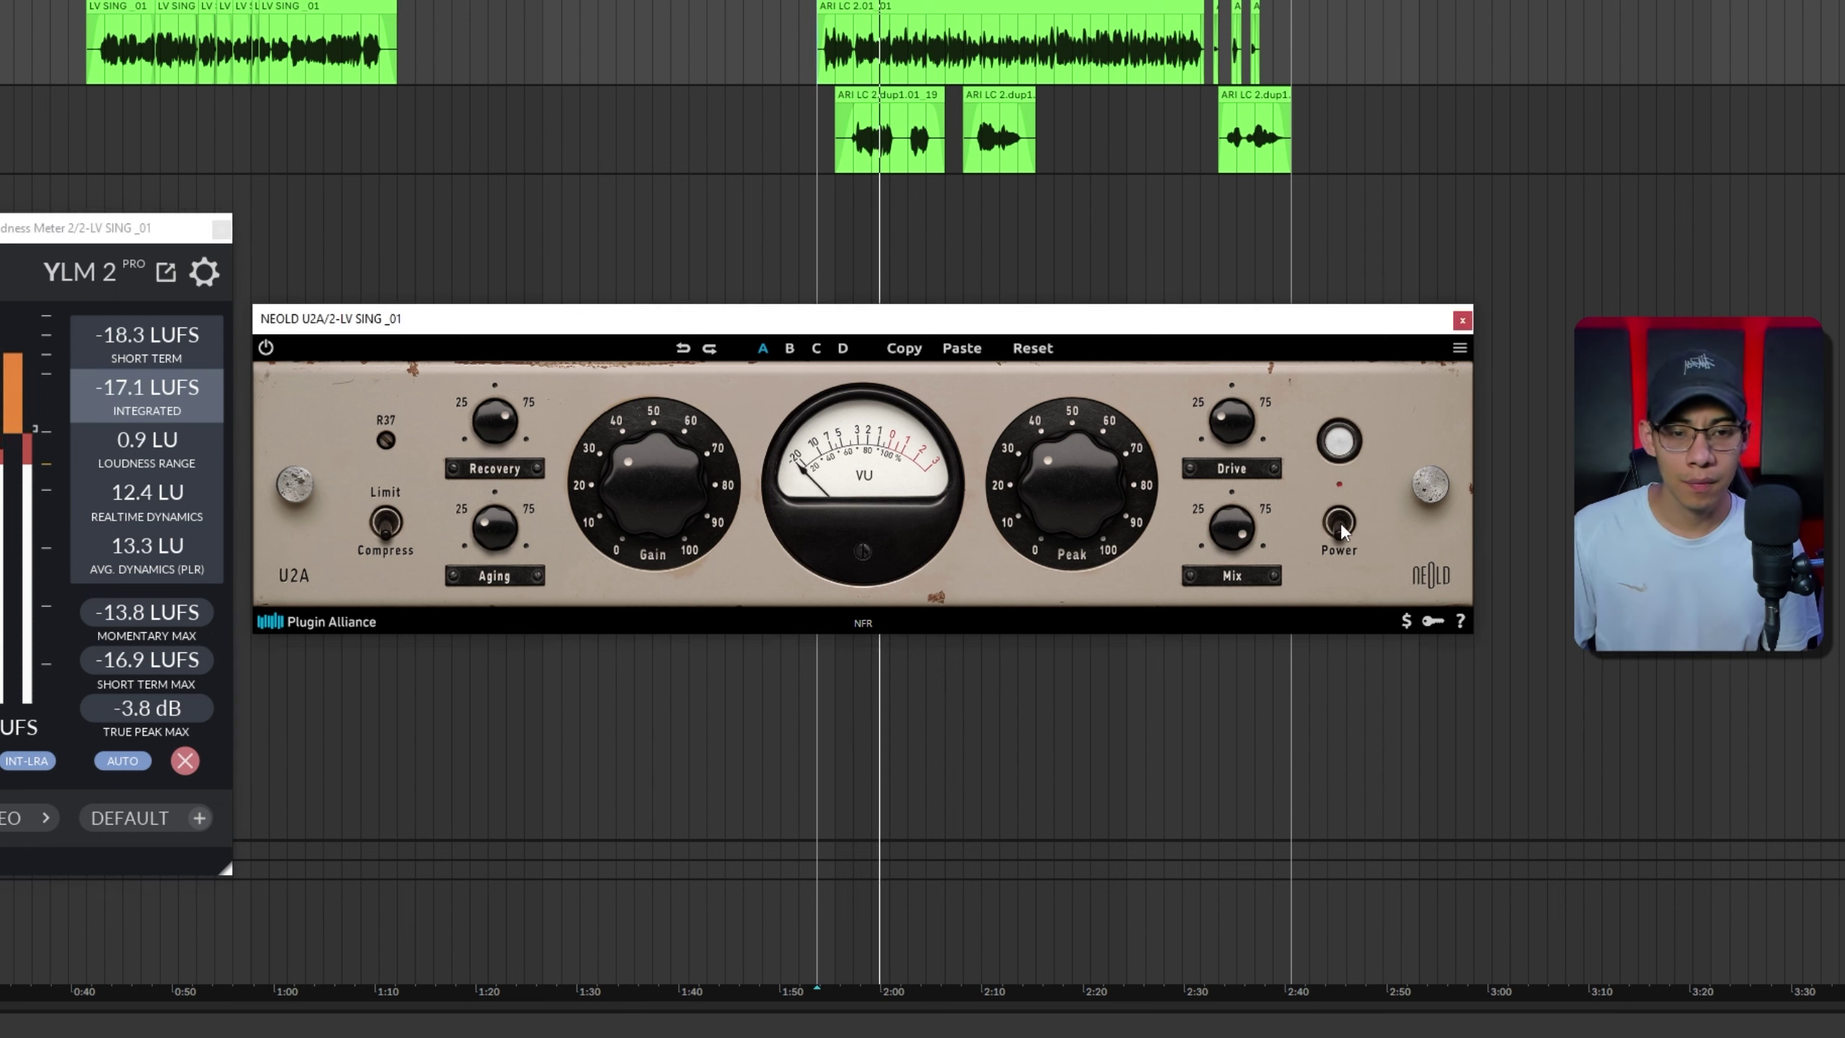
pyautogui.press('space')
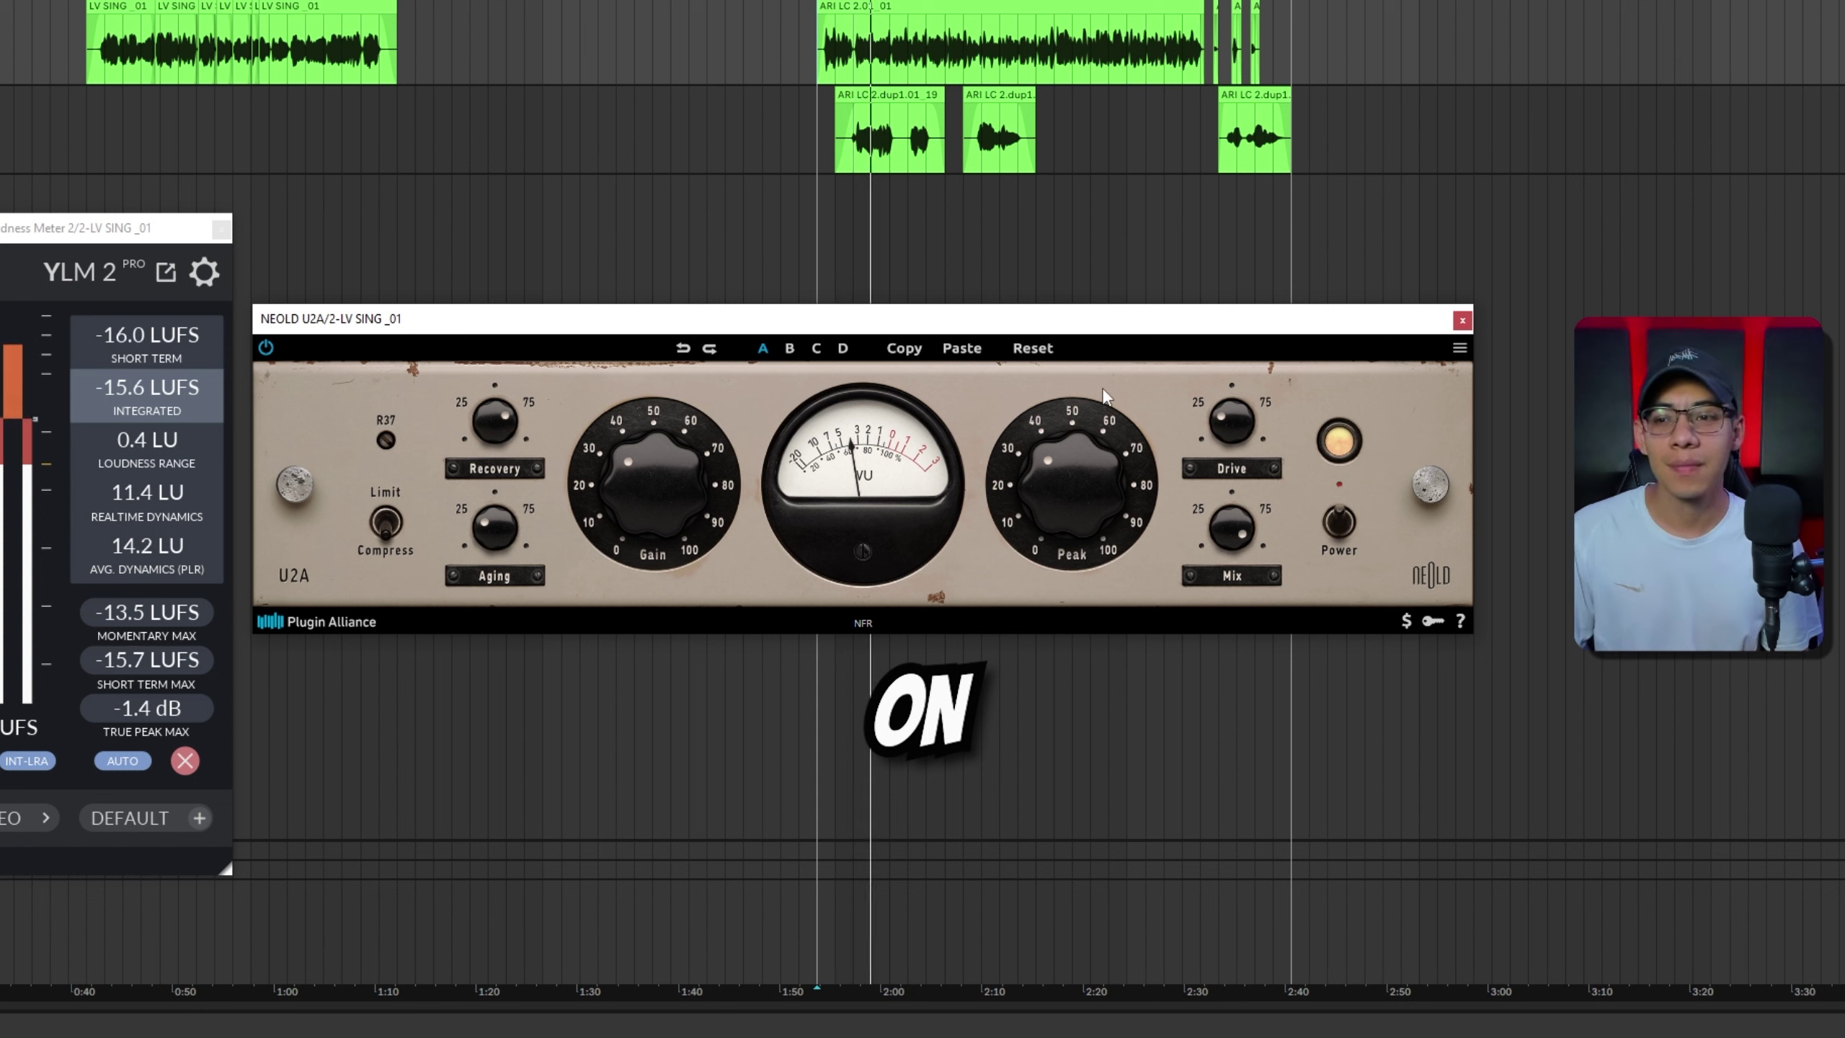
# Step: Compare the bass track with the U2A compressor on and off by toggling its power during playback
pyautogui.moveTo(639, 465)
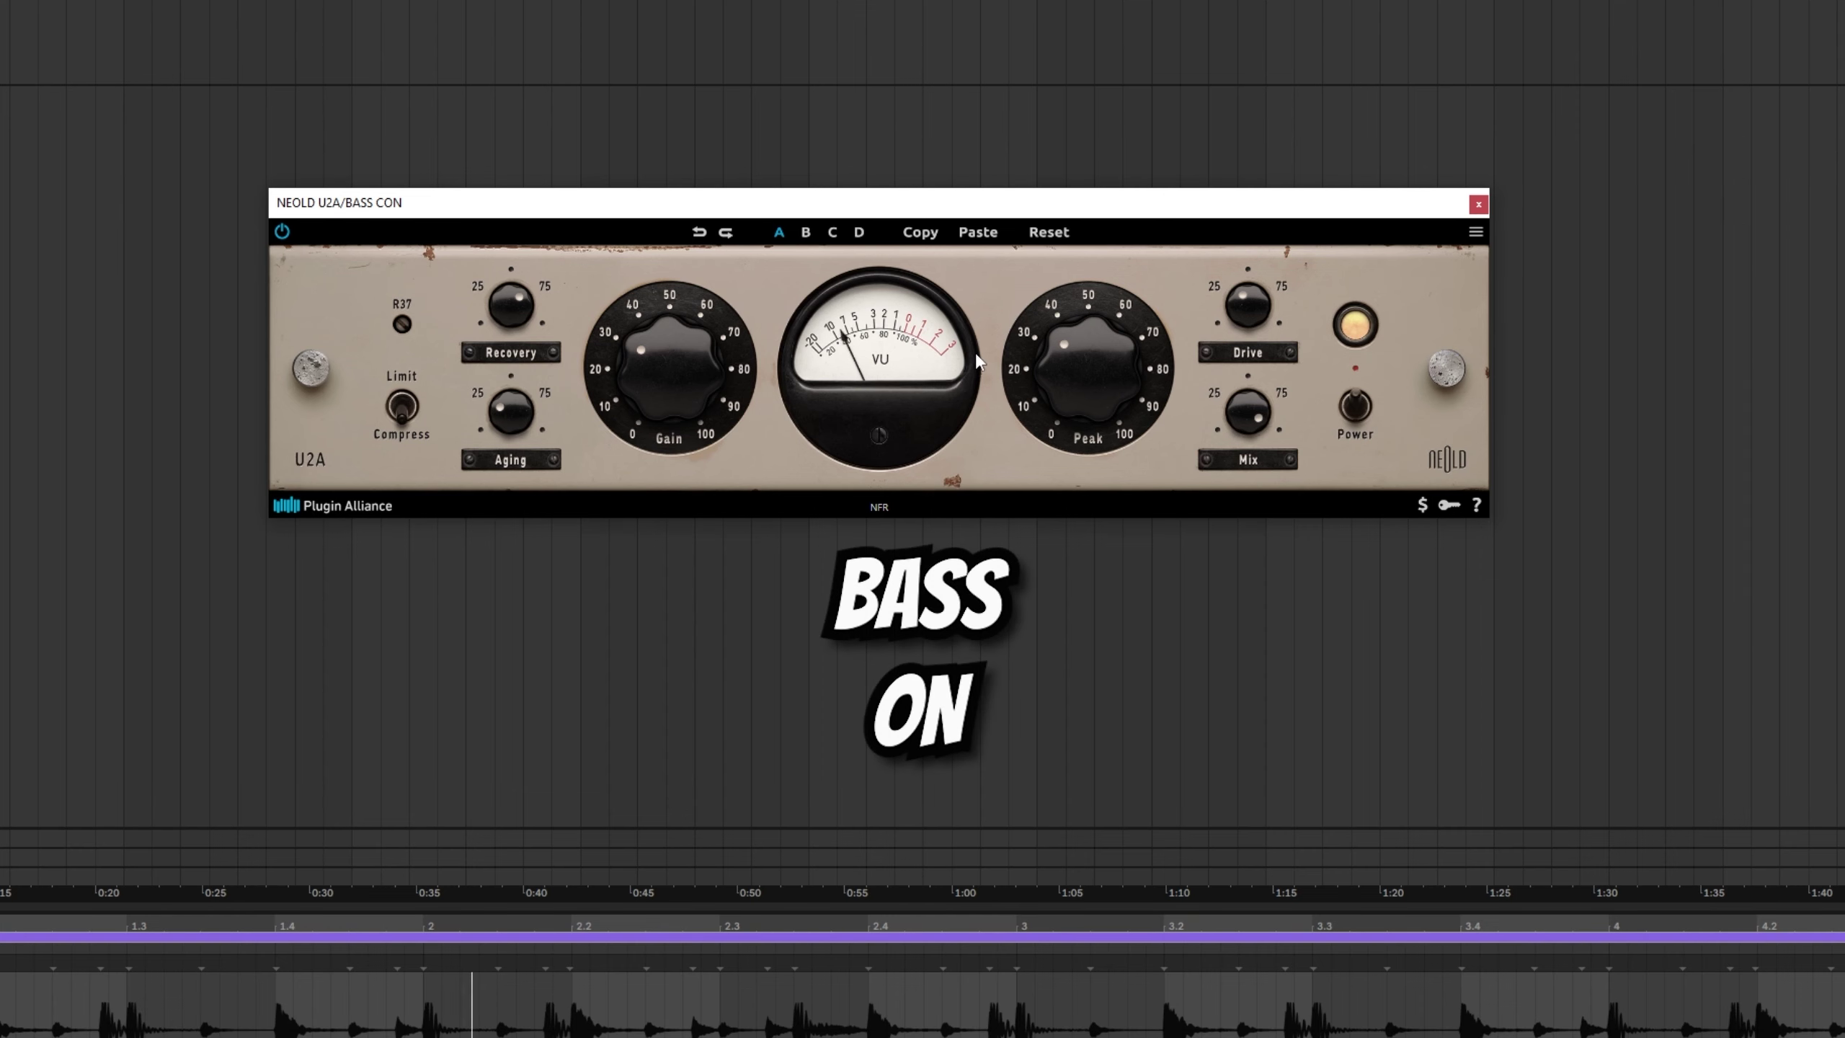
pyautogui.click(1357, 337)
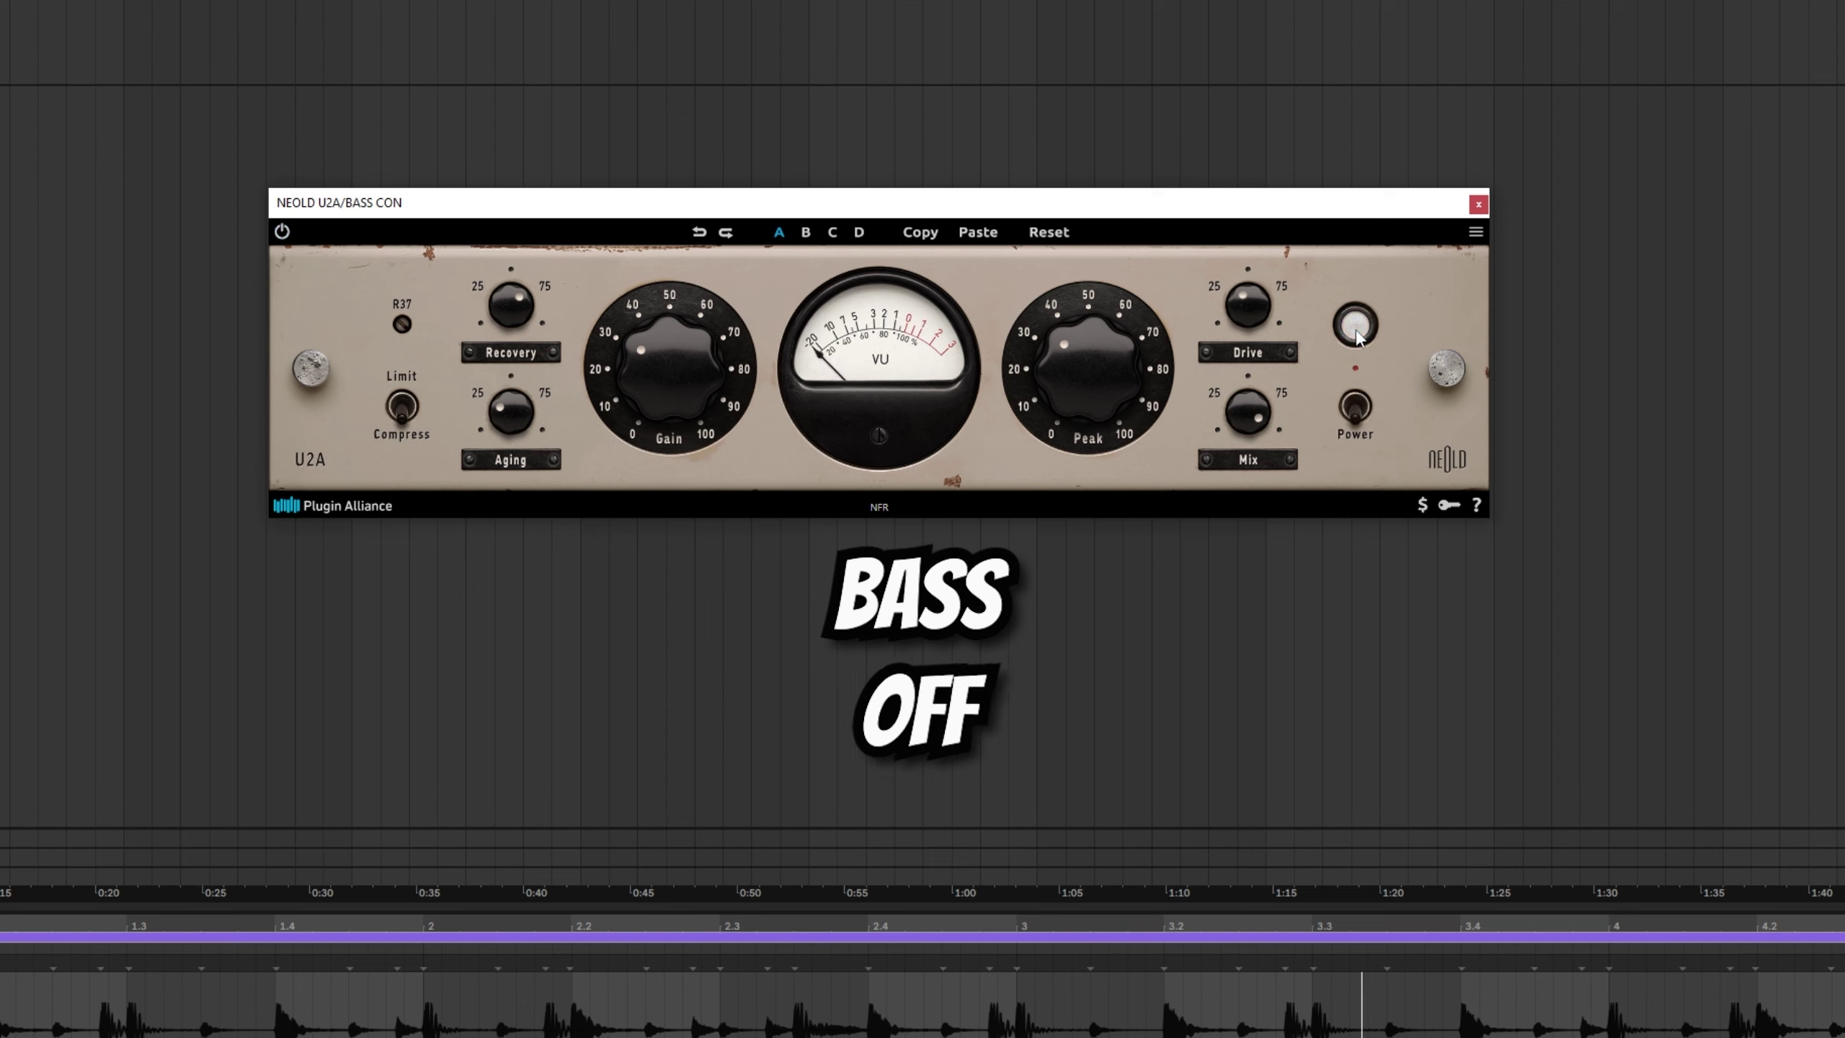
pyautogui.click(1356, 338)
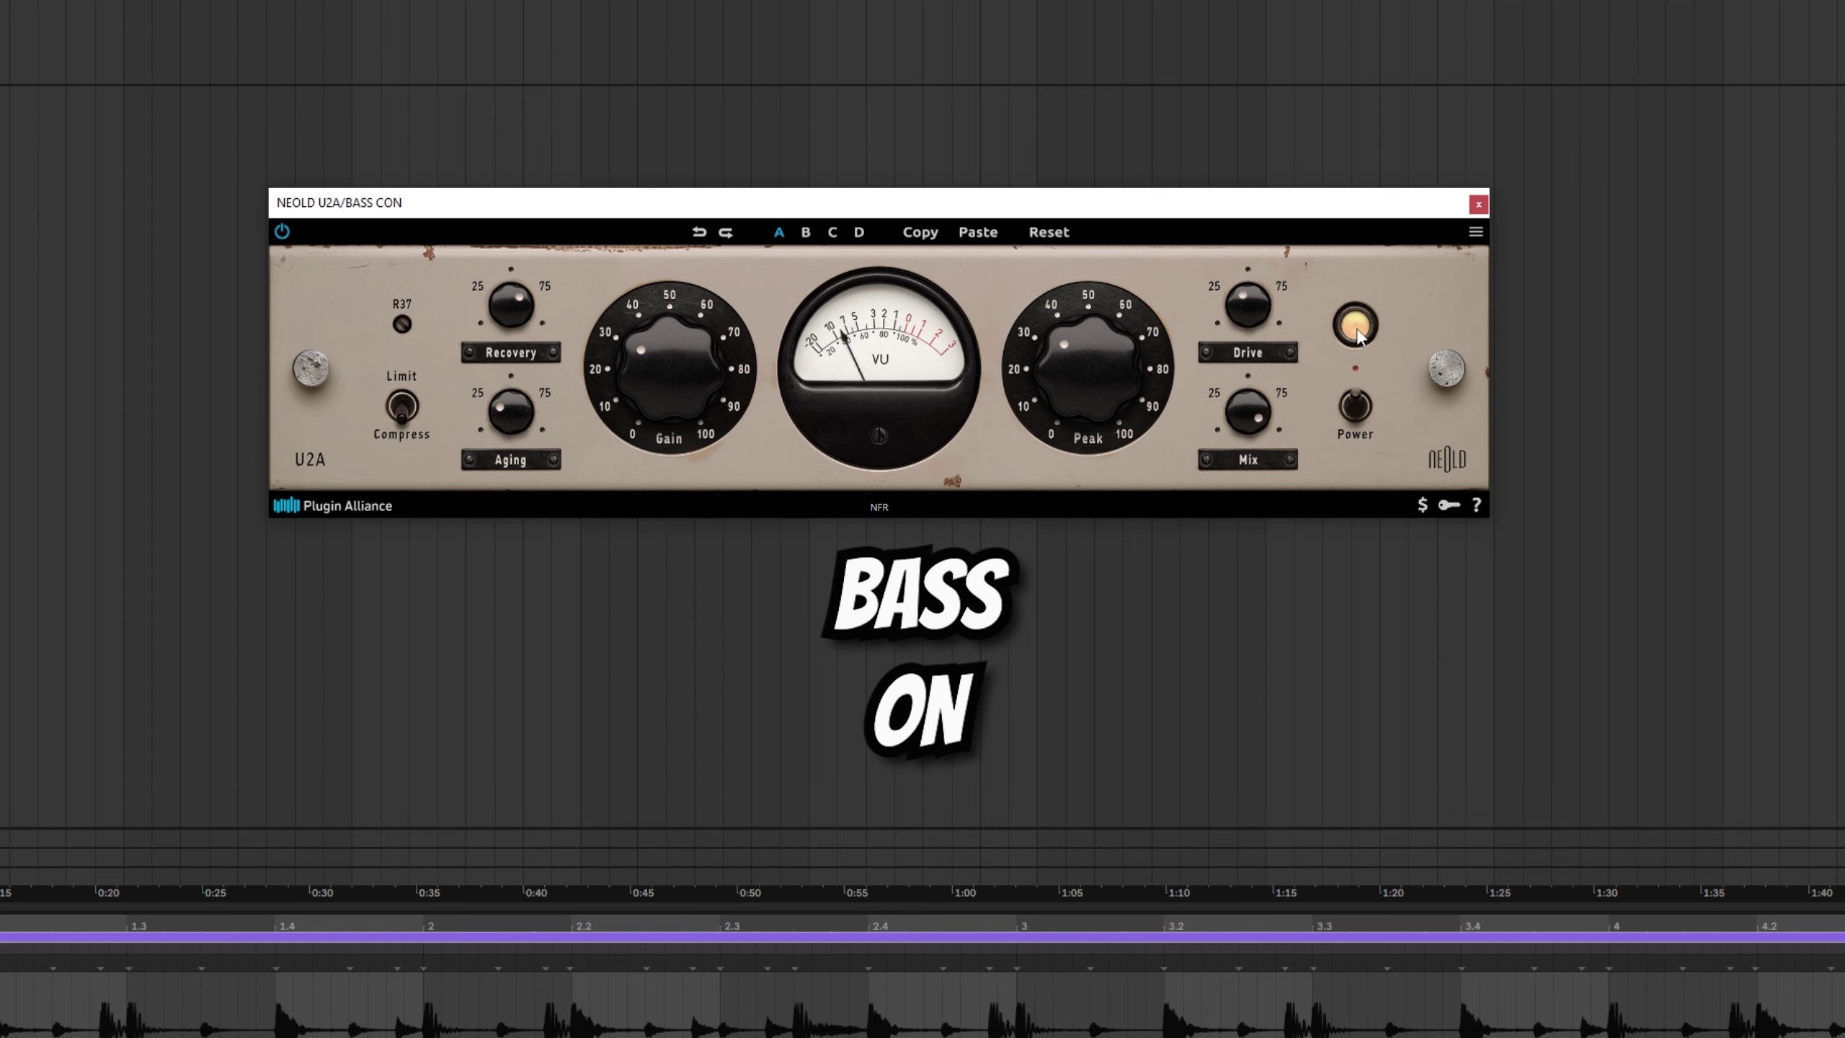
pyautogui.click(1357, 338)
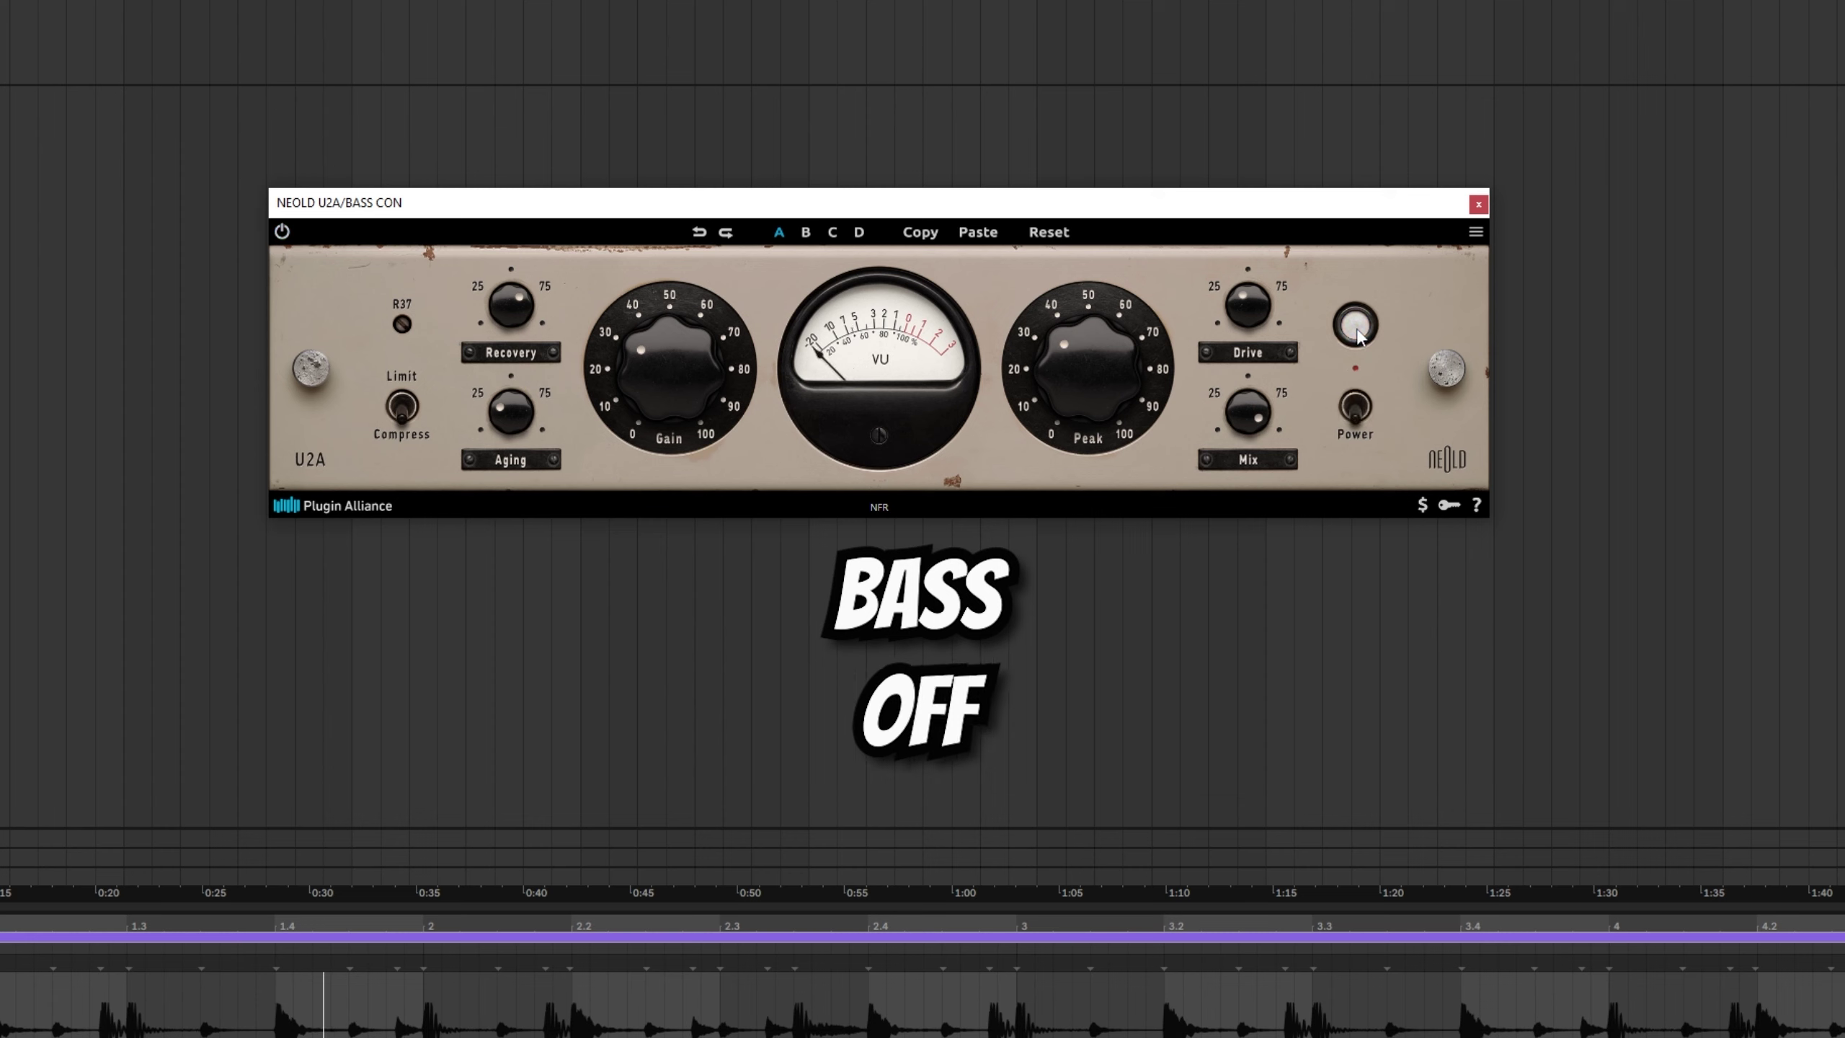
pyautogui.click(1356, 338)
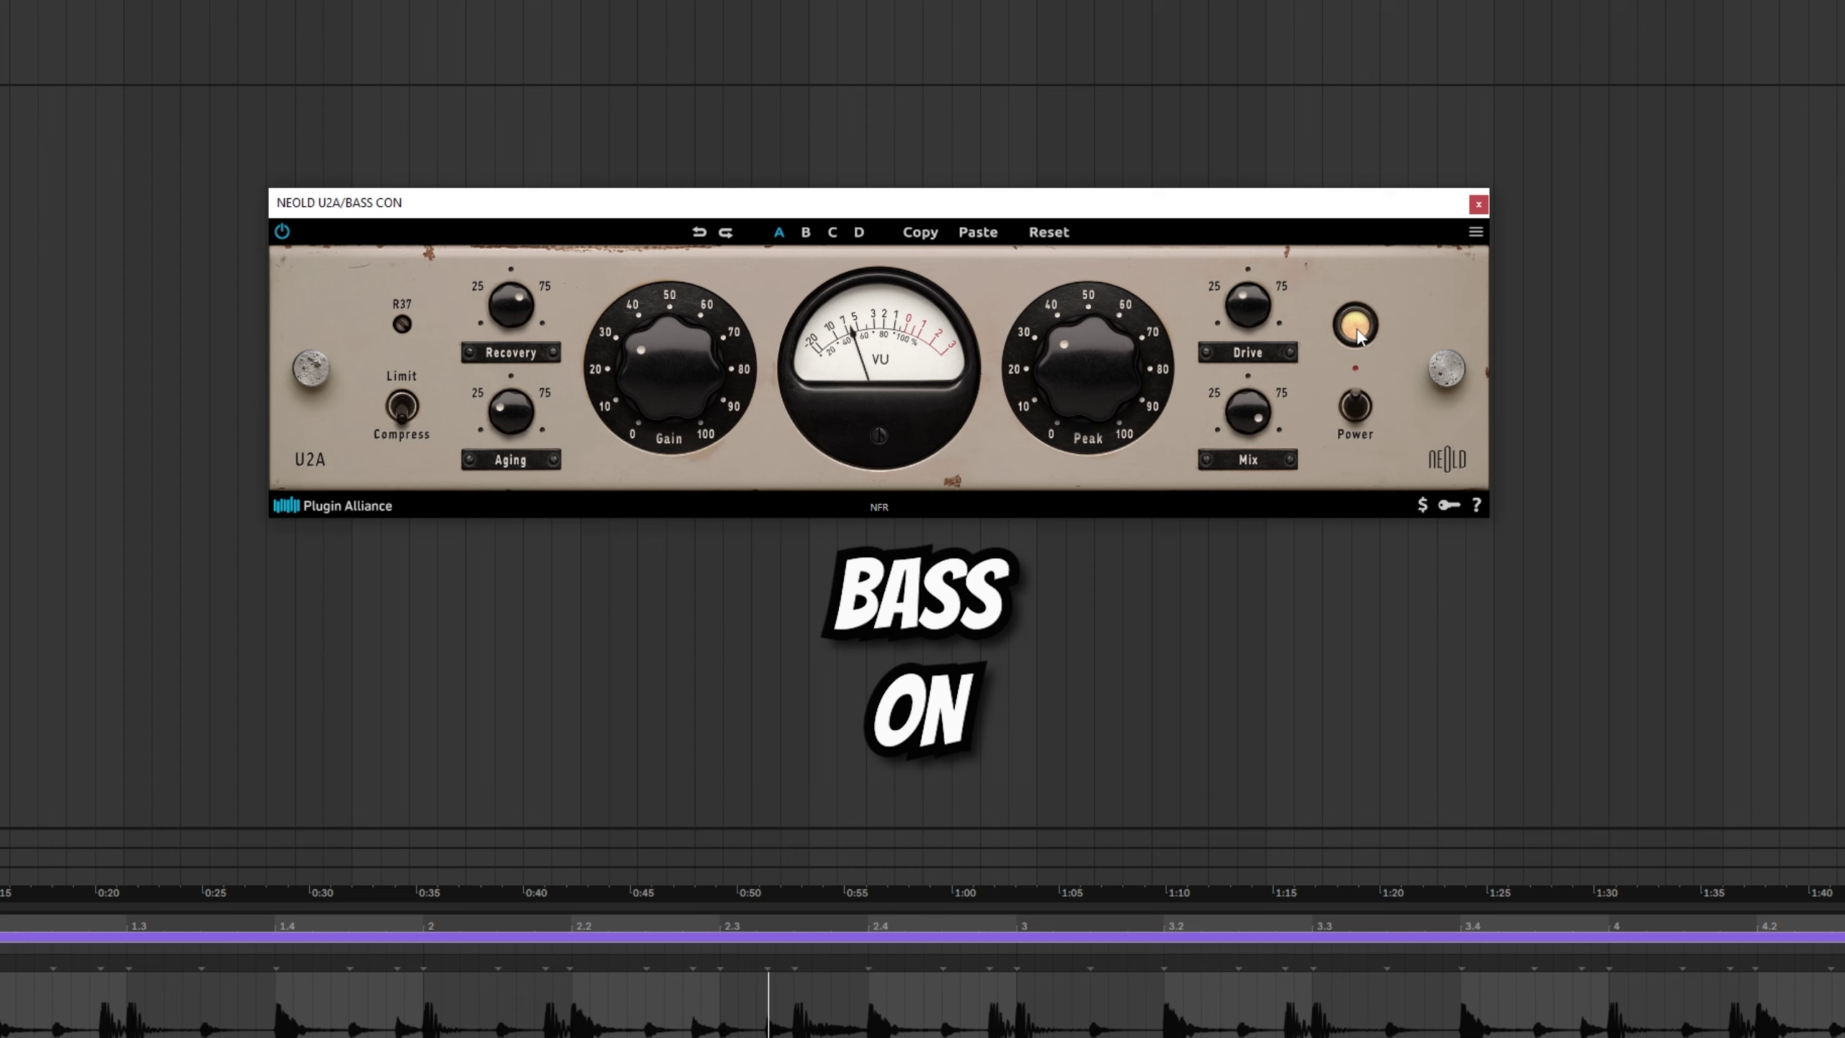
pyautogui.click(1356, 337)
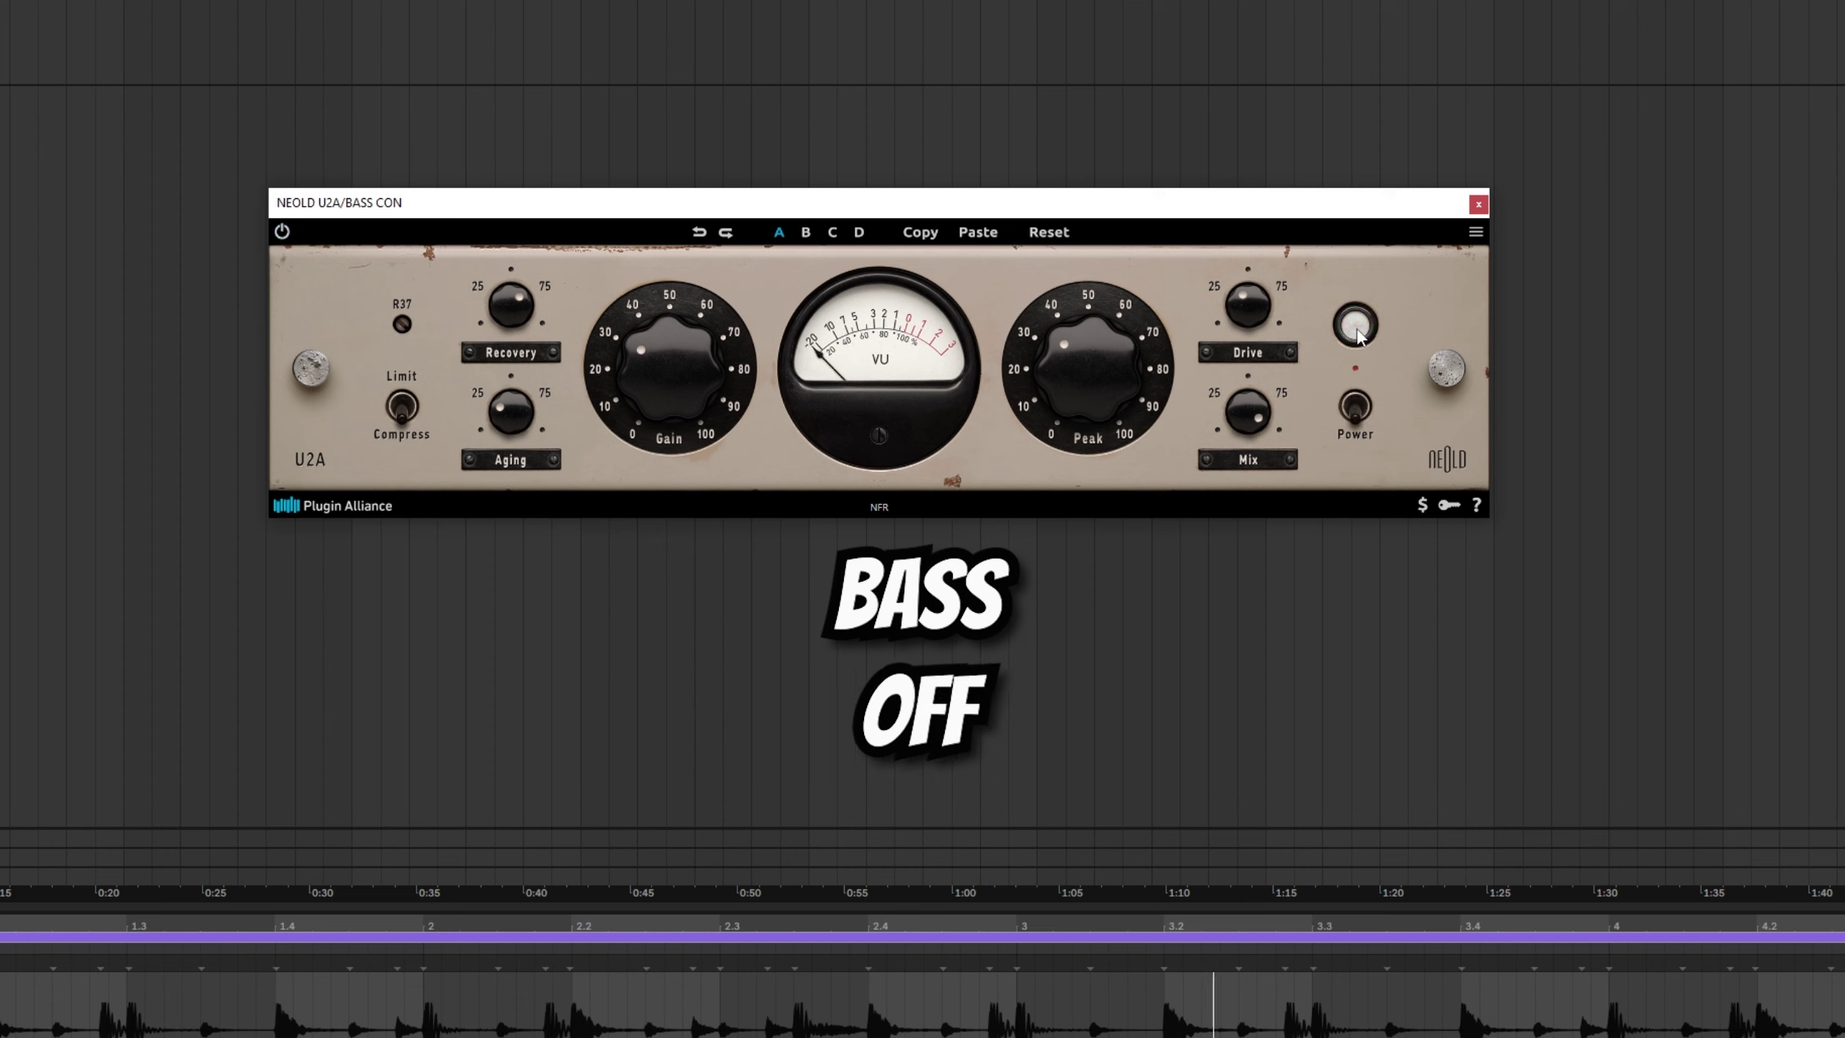
pyautogui.click(1357, 338)
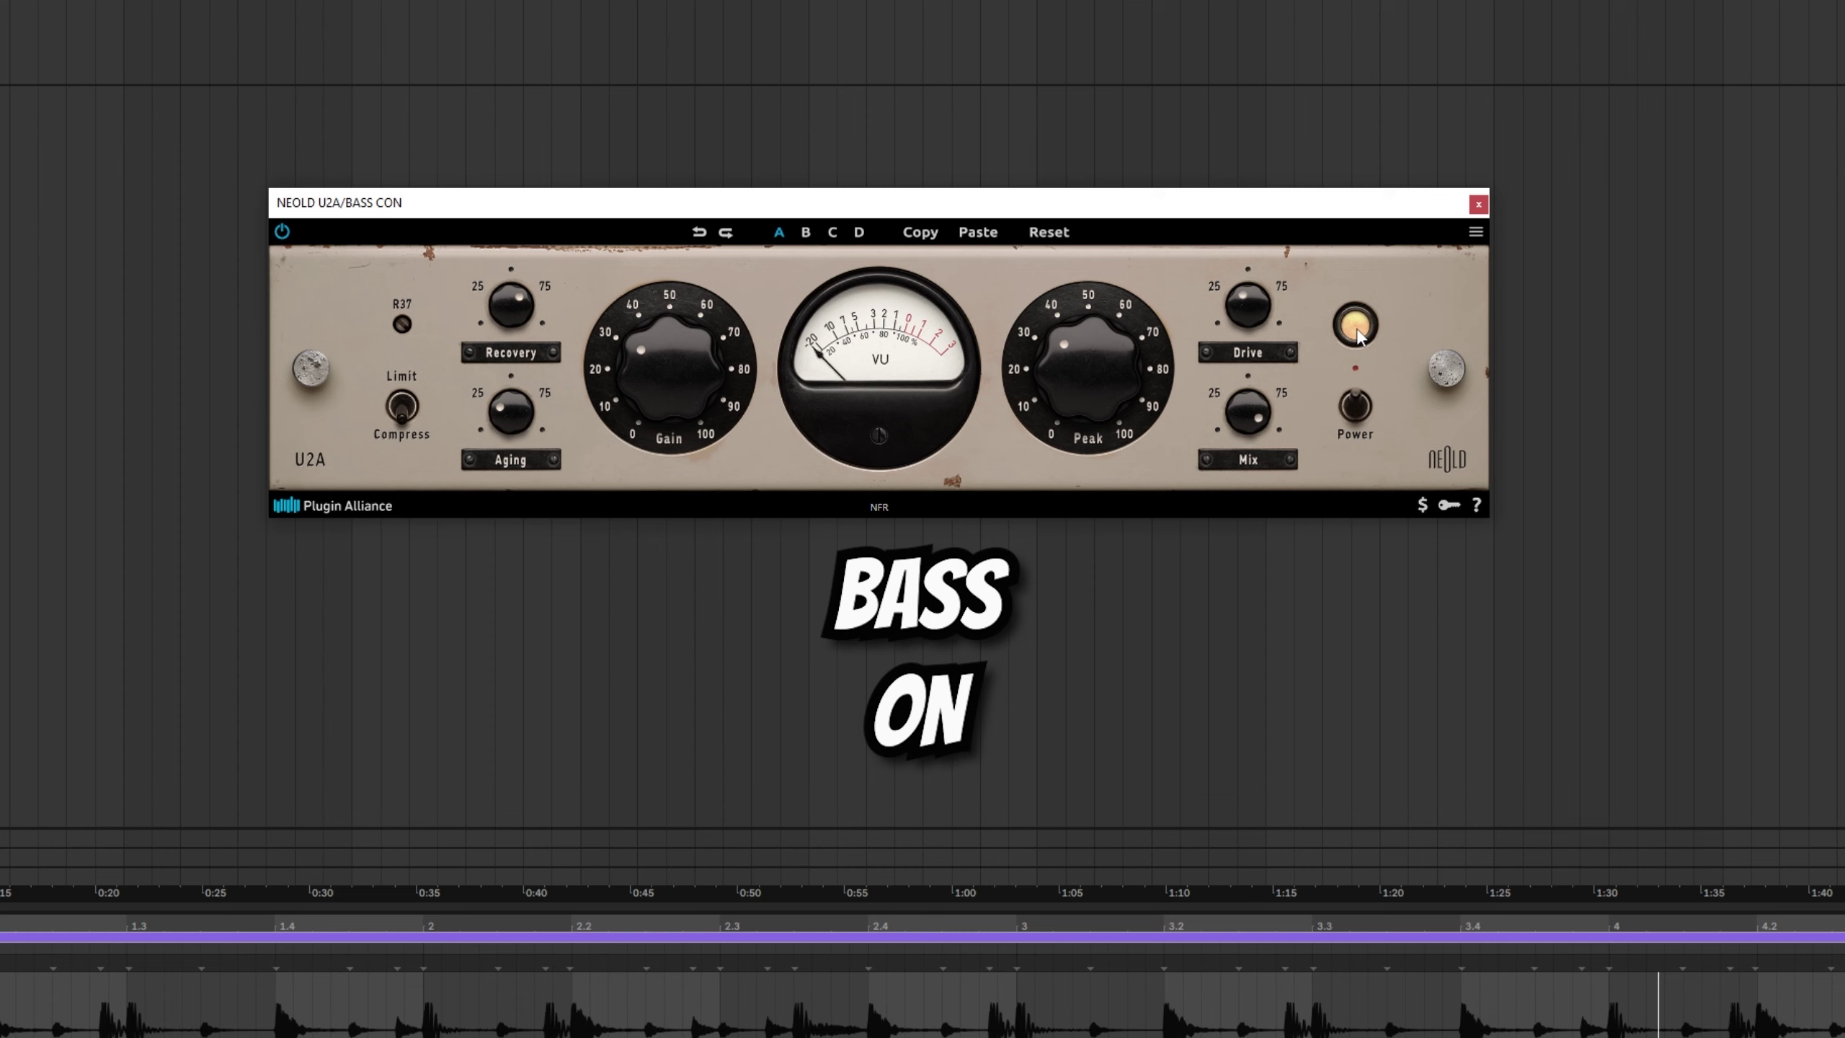